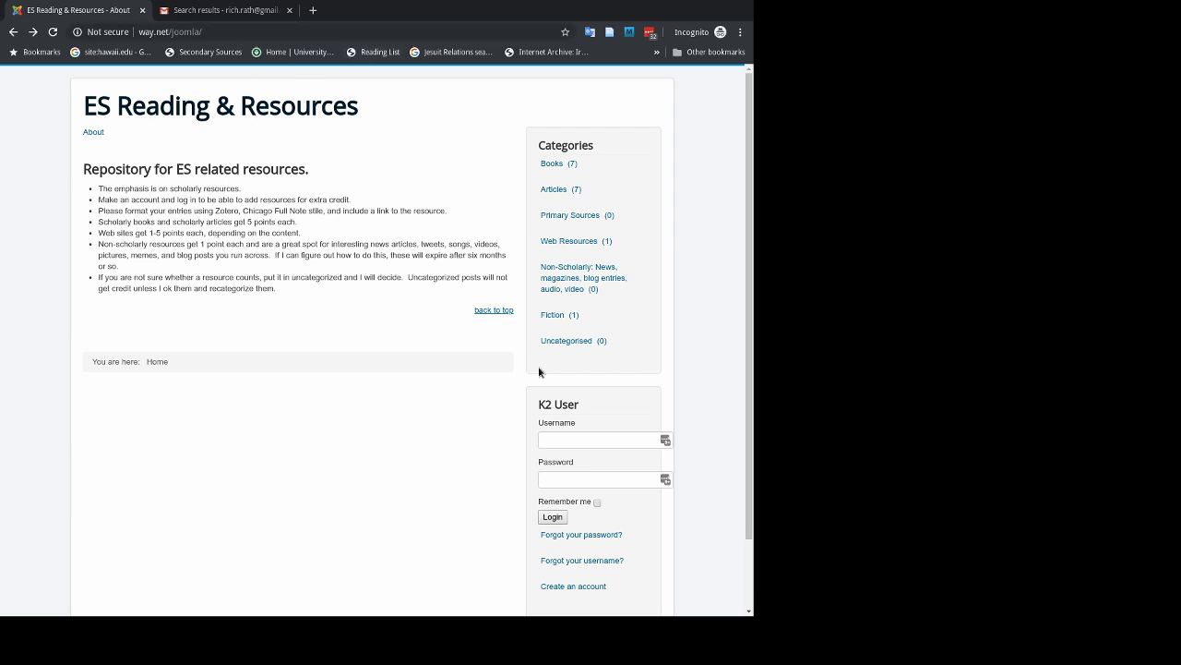
# Scroll the ES Reading & Resources home page and follow the 'Create an account' link.
pyautogui.scroll(-2, 557, 379)
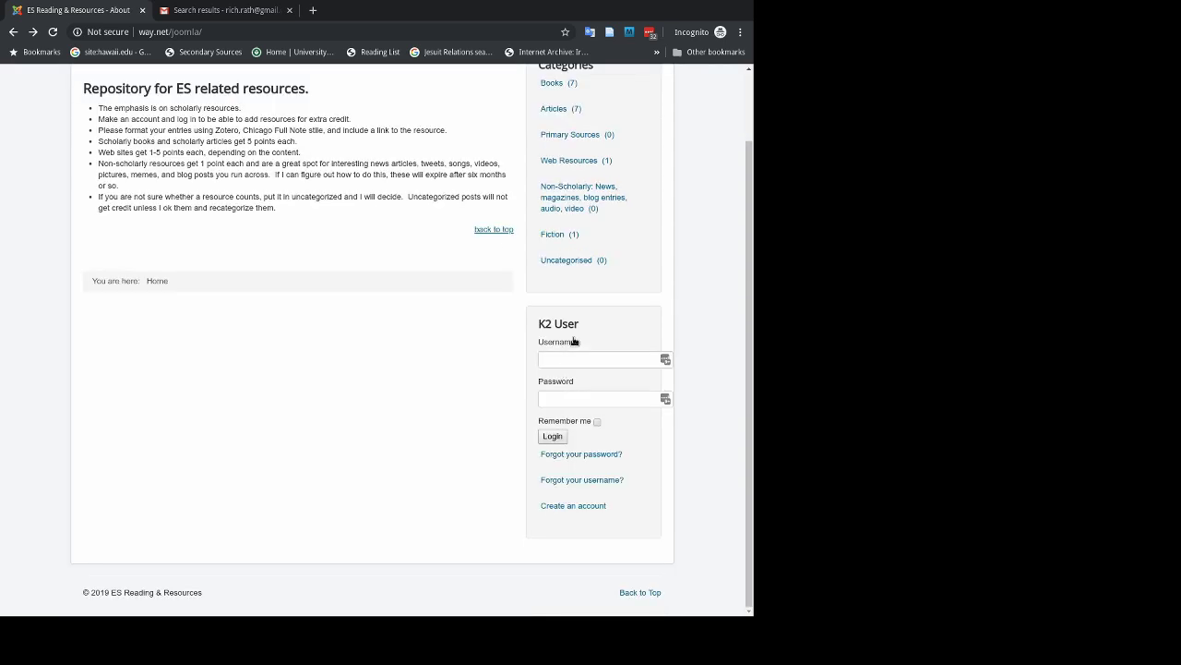
pyautogui.click(572, 506)
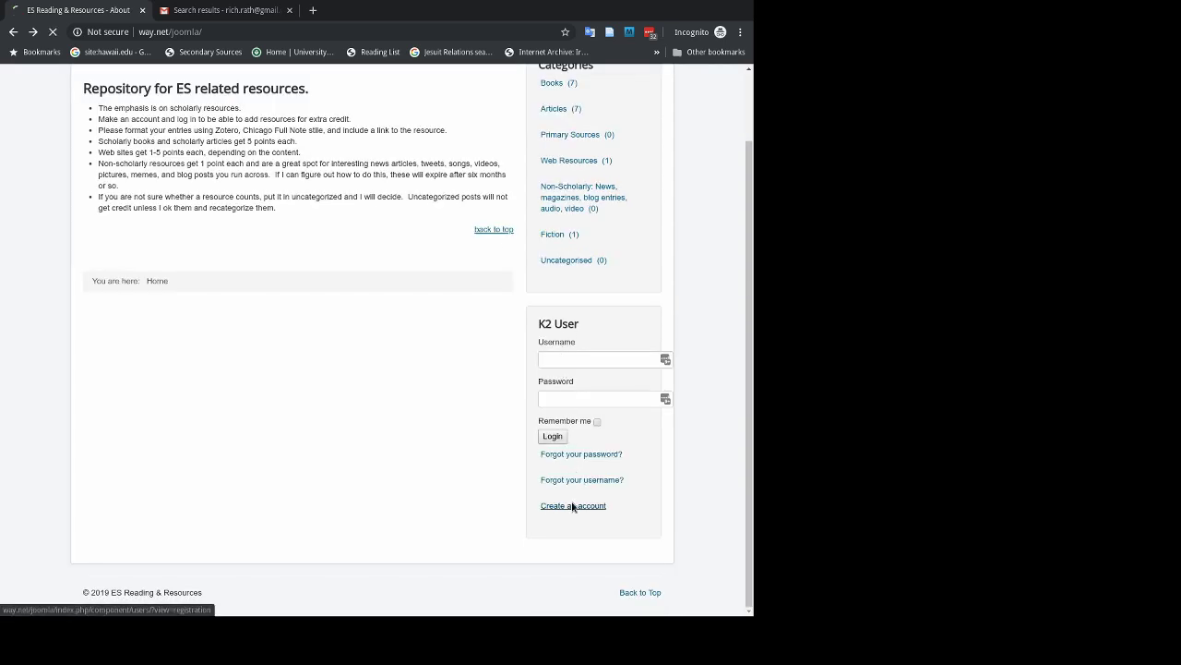
# Enter the student's full name, a username, and the account e-mail with its confirmation.
pyautogui.click(216, 190)
pyautogui.press('Tab')
pyautogui.click(186, 236)
pyautogui.press('Tab')
# Enter the account password and verify it.
pyautogui.click(197, 282)
pyautogui.write('********')
pyautogui.press('Tab')
pyautogui.write('********')
# Submit the registration form, then go to Gmail to check for the account email.
pyautogui.click(196, 409)
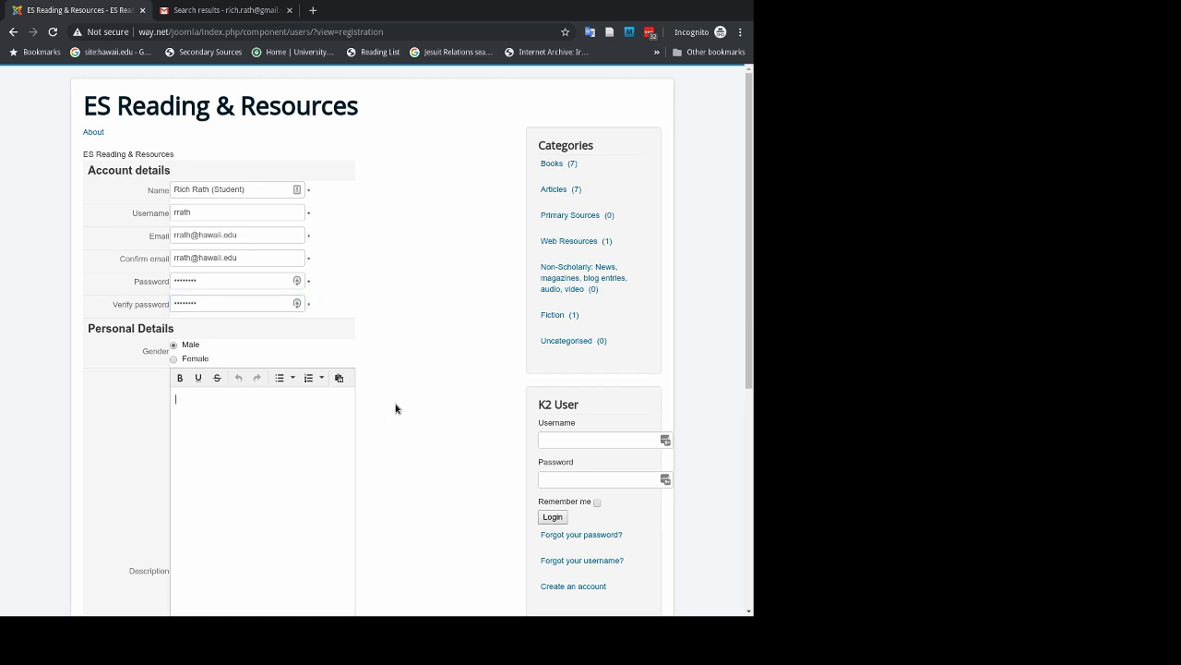
pyautogui.scroll(-1, 395, 409)
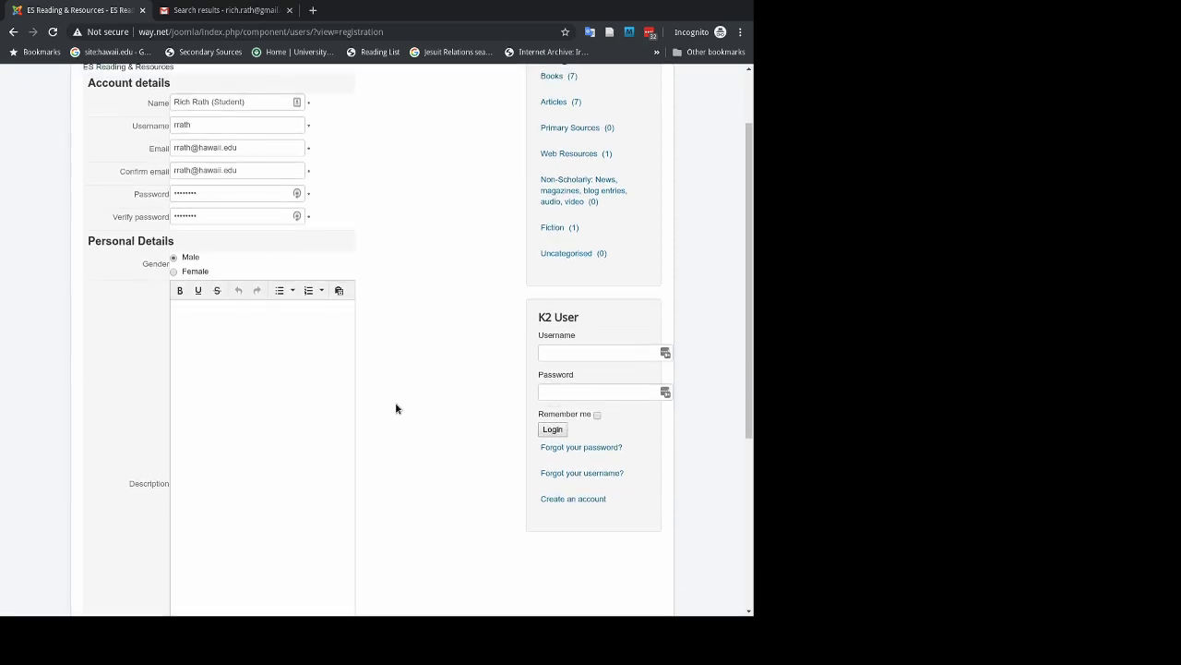
pyautogui.scroll(-1, 396, 408)
pyautogui.scroll(-2, 396, 408)
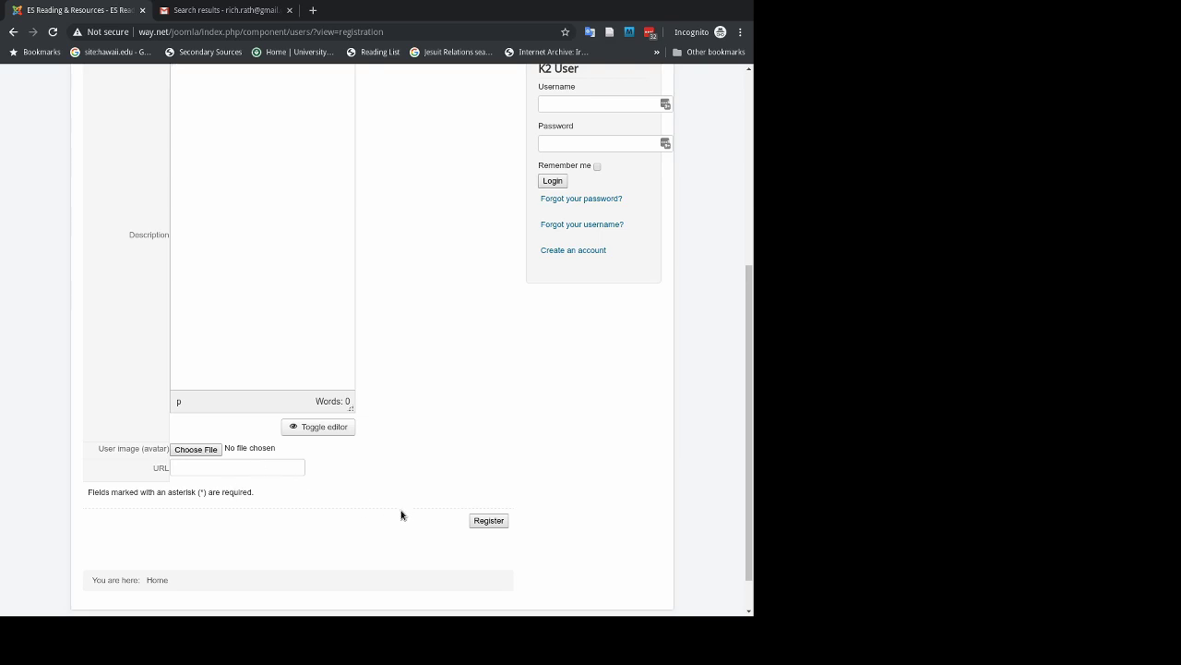
pyautogui.click(487, 522)
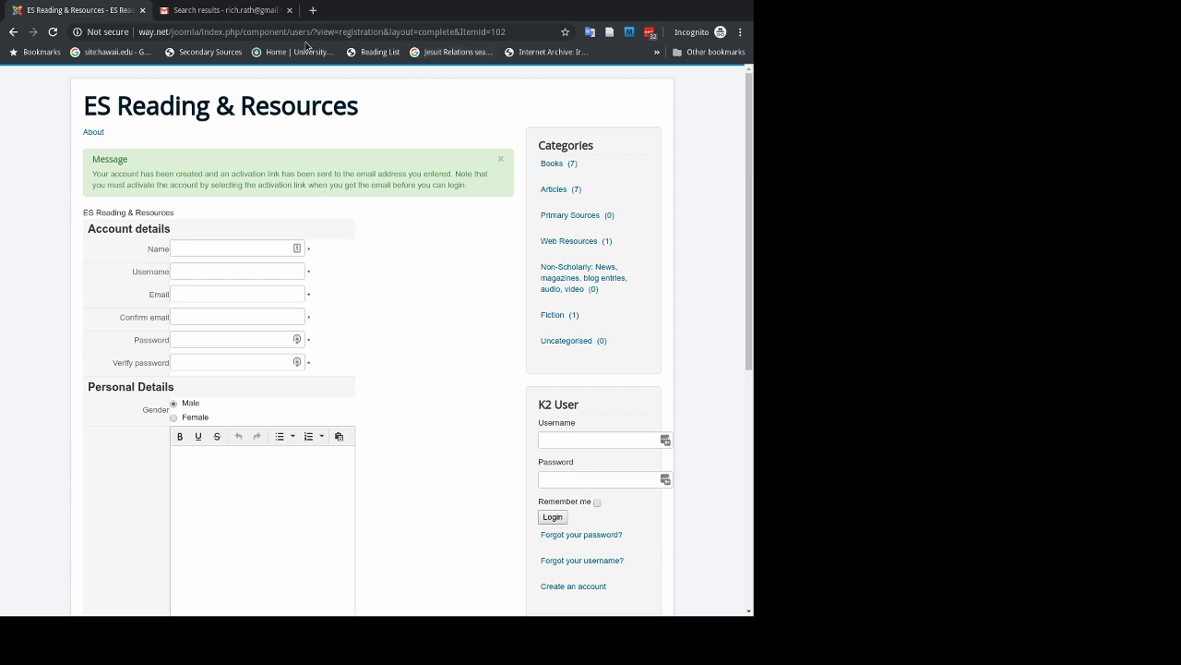
pyautogui.click(244, 13)
# Open the newest Joomla account-details email in Gmail and copy its activation link.
pyautogui.click(371, 84)
pyautogui.press('Return')
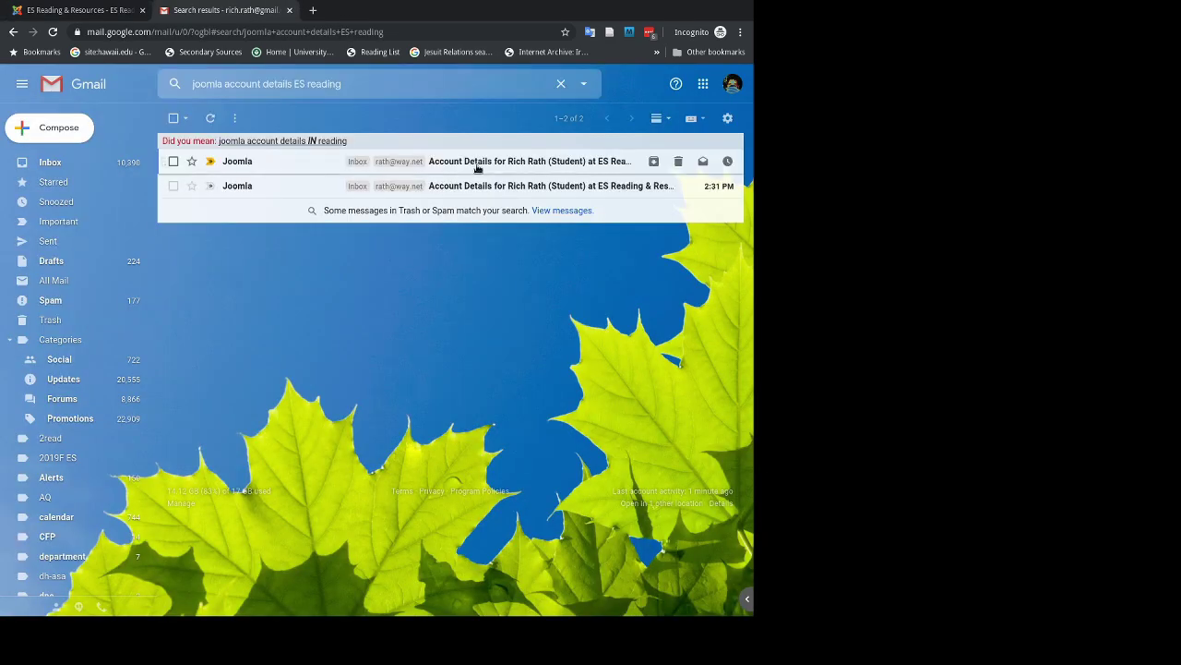
pyautogui.click(477, 164)
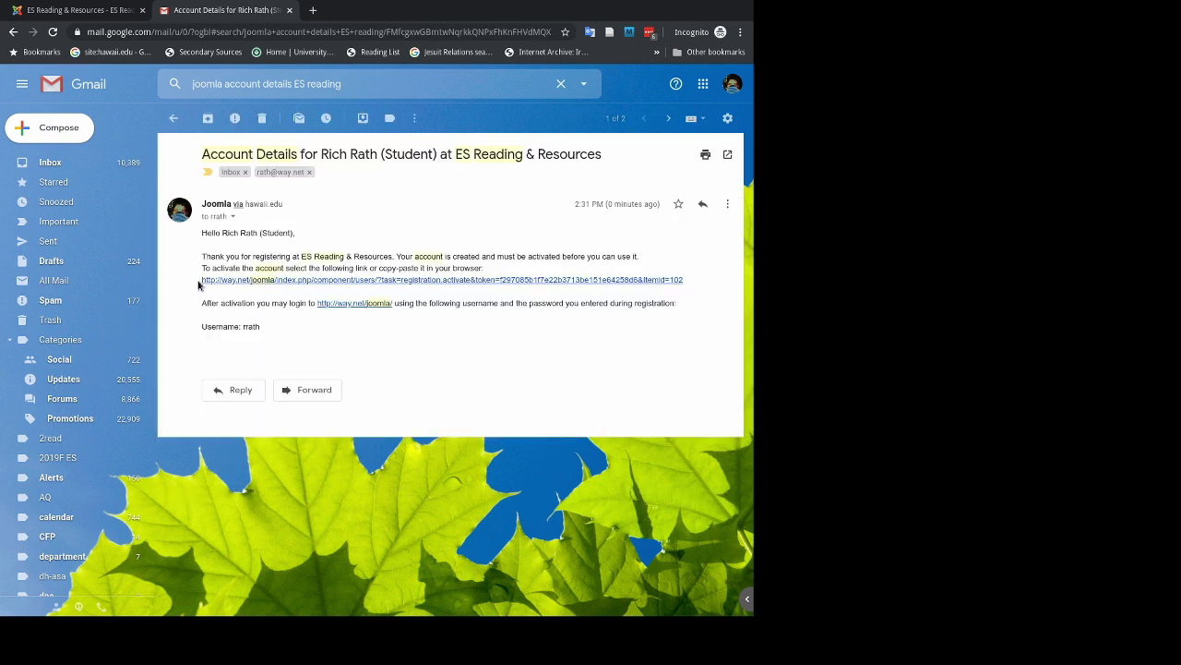
pyautogui.moveTo(198, 283); pyautogui.dragTo(335, 361)
pyautogui.click(335, 356)
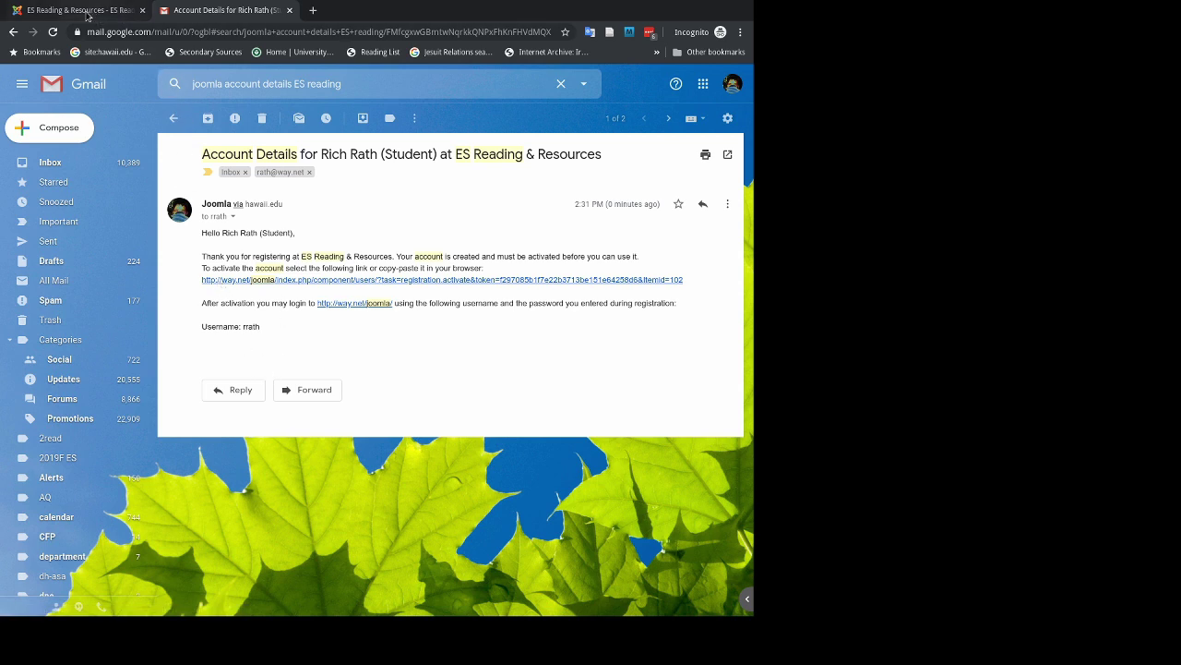
pyautogui.click(87, 14)
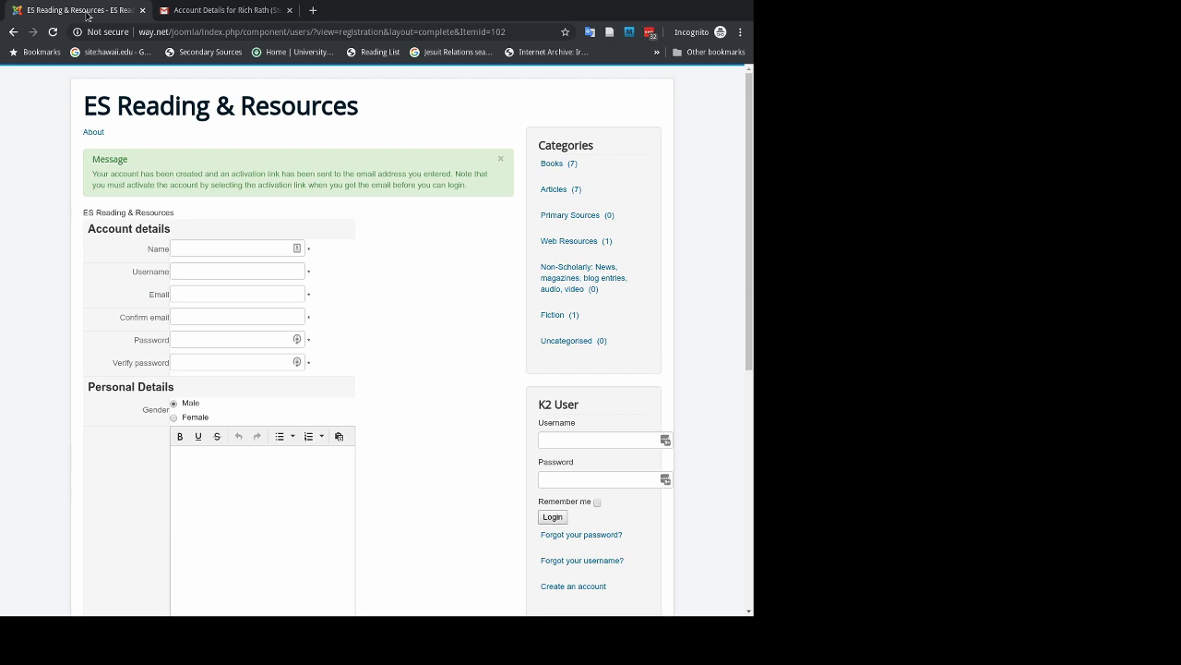
# Load the copied activation link in a new tab to activate the student account.
pyautogui.click(370, 34)
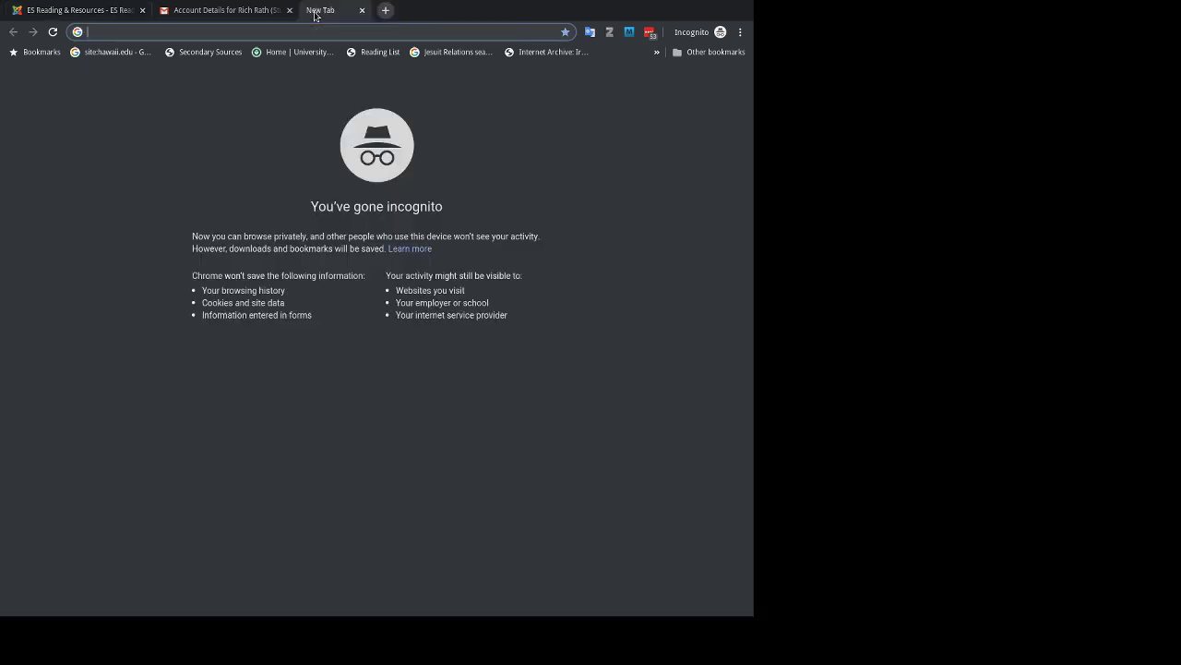
pyautogui.click(313, 10)
pyautogui.hotkey('ctrl', 'v')
pyautogui.press('Return')
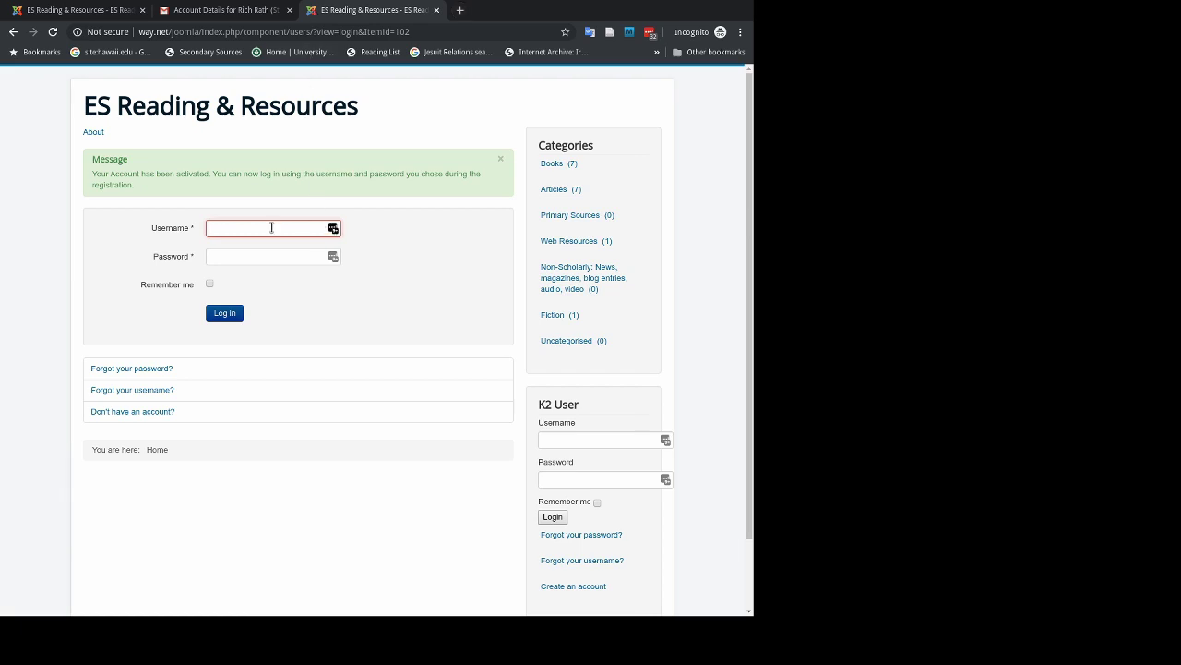
# Log in with the new student username and password.
pyautogui.click(222, 259)
pyautogui.write('****')
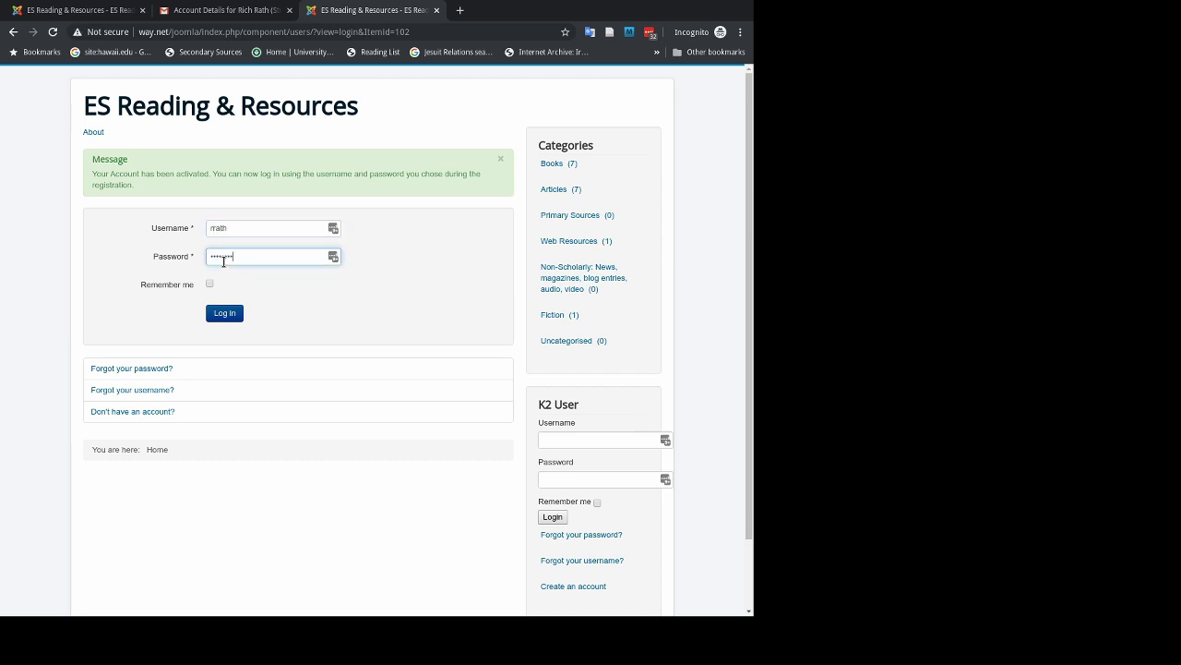
pyautogui.click(232, 319)
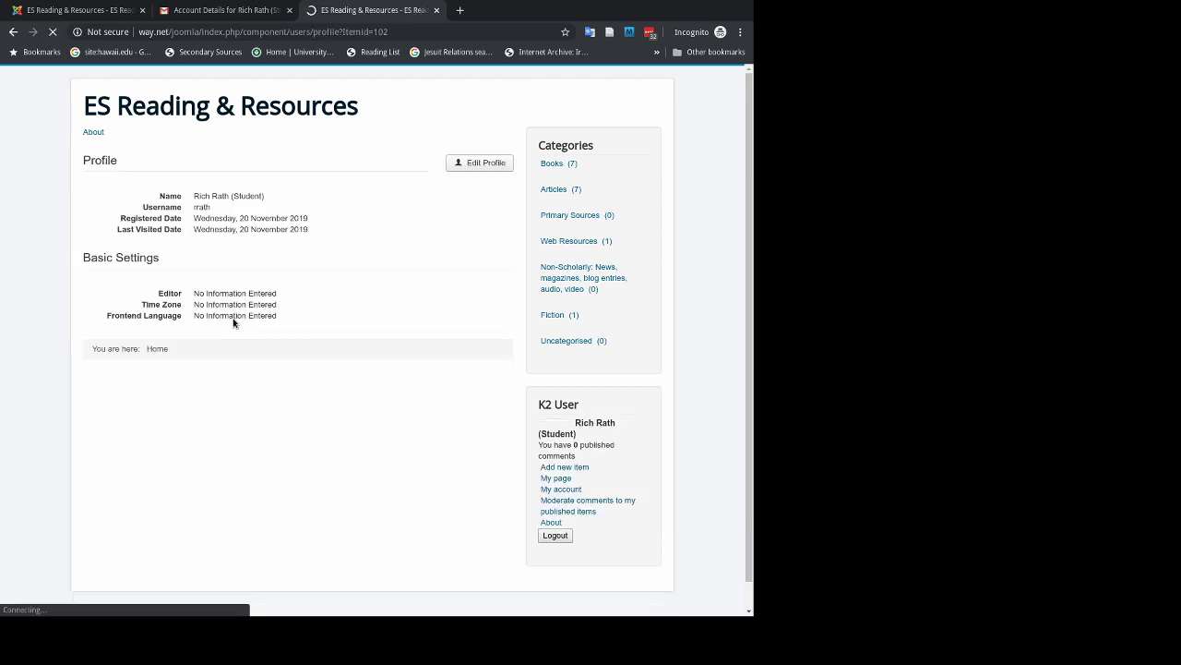
# Go to Books > Articles in the Categories sidebar and add a new item there.
pyautogui.click(550, 164)
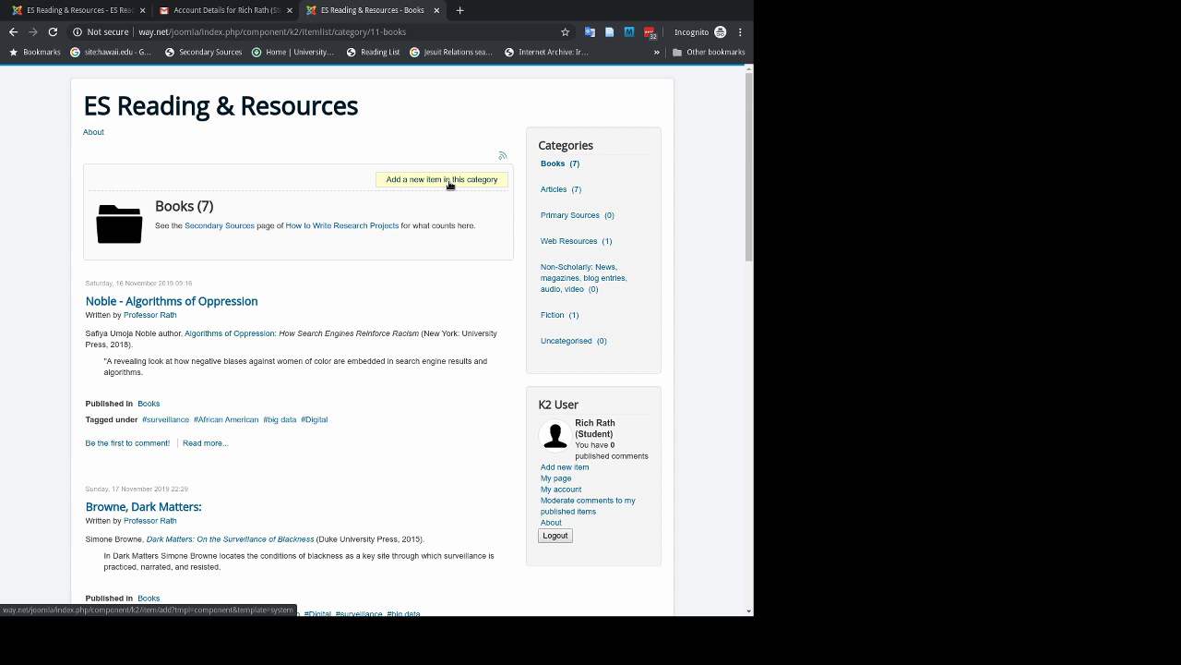
pyautogui.click(551, 190)
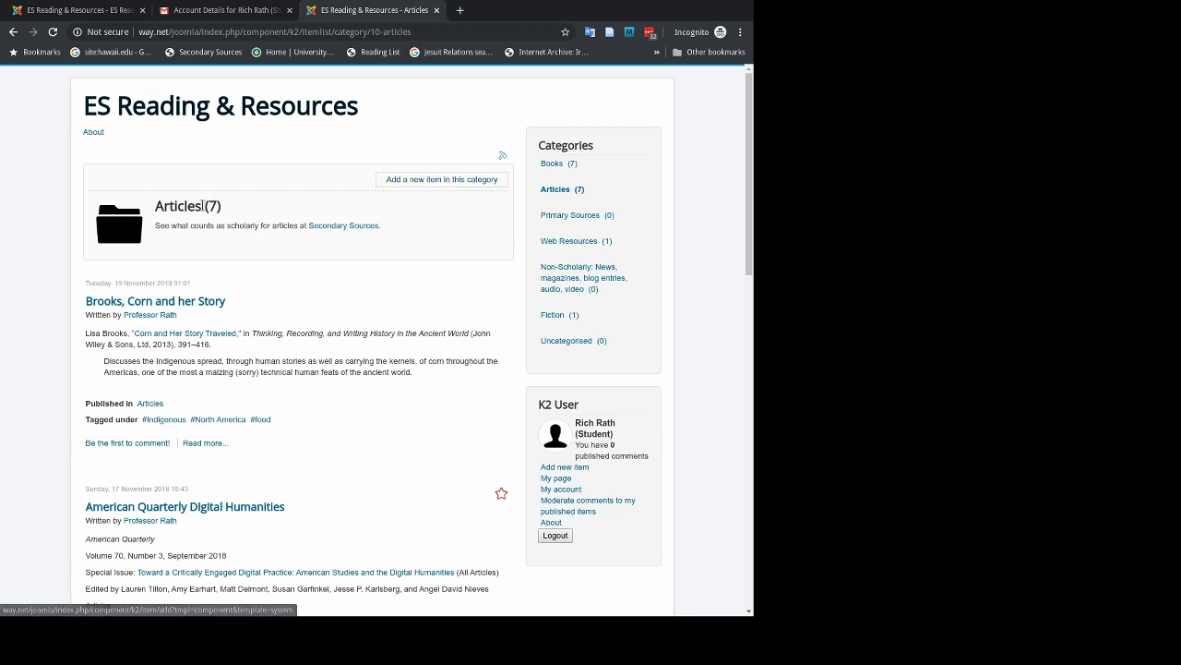
pyautogui.click(445, 183)
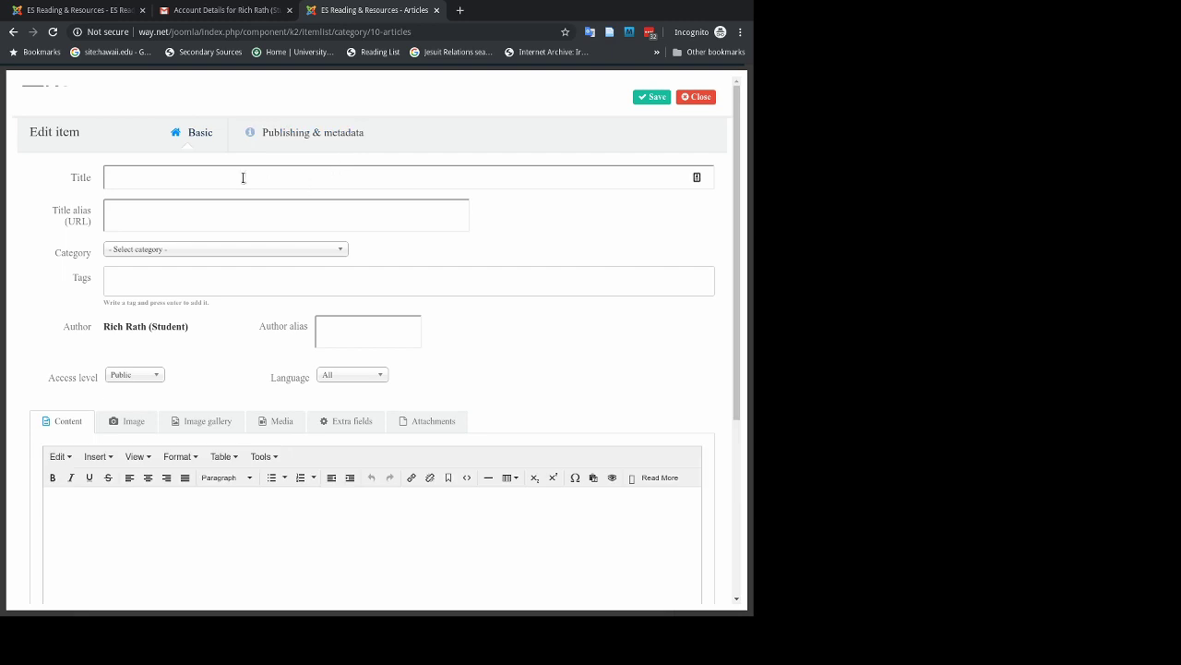
# Paste the full 'Toward a Digital Ethnic Studies' citation with DOI into the item body.
pyautogui.click(235, 179)
pyautogui.click(95, 503)
pyautogui.write('Genevieve Carpio, "Toward a Digital Ethnic Studies: Race, Technology, and the Classroom," American Quarterly 70, no. 3 (September 29, 2018): 613–17, https://doi.org/10.1353/aq.2018.0042.')
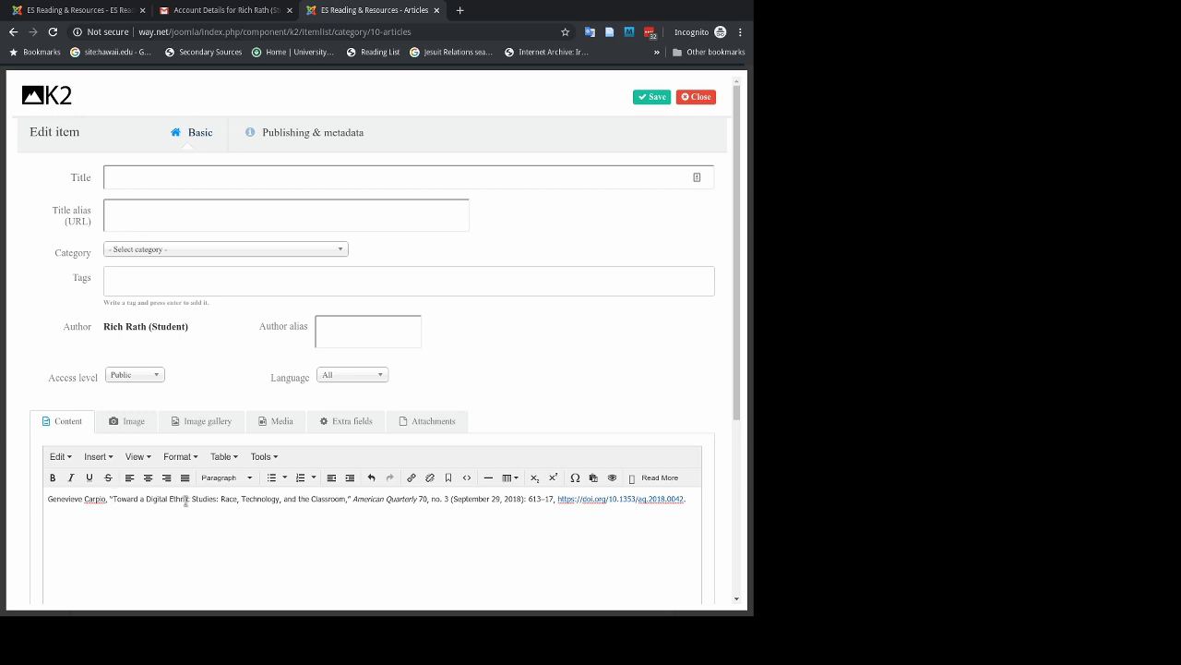
pyautogui.click(459, 10)
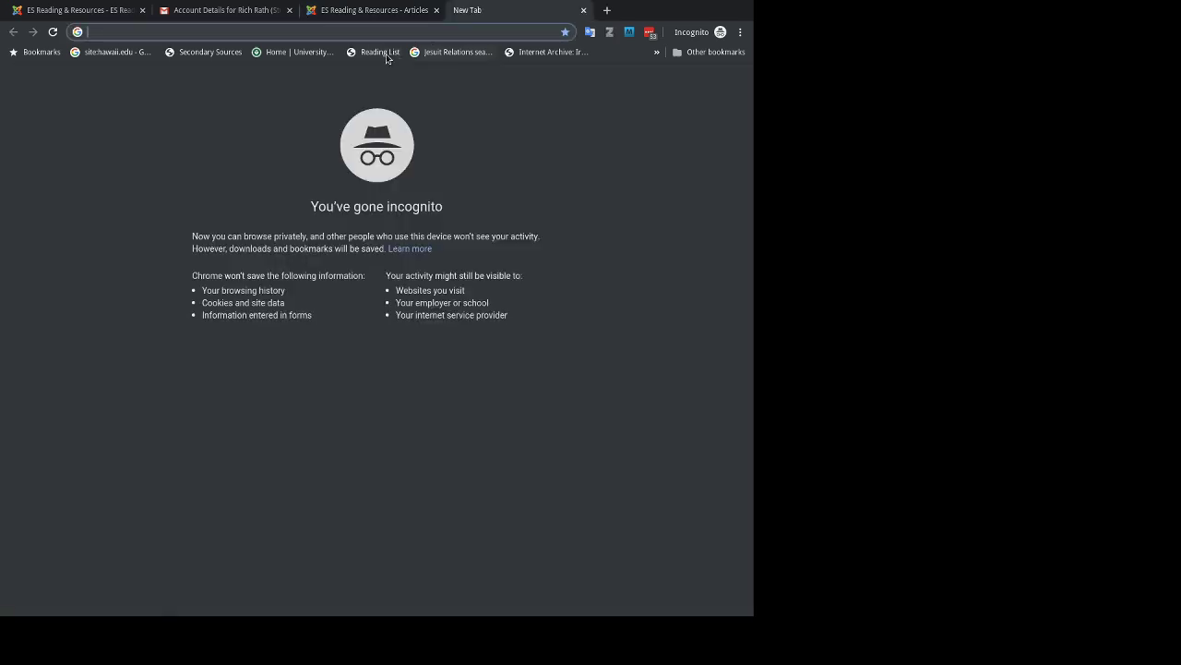
# Search UH Mānoa Library OneSearch for 'Toward a Digital Ethnic Studies'.
pyautogui.click(298, 53)
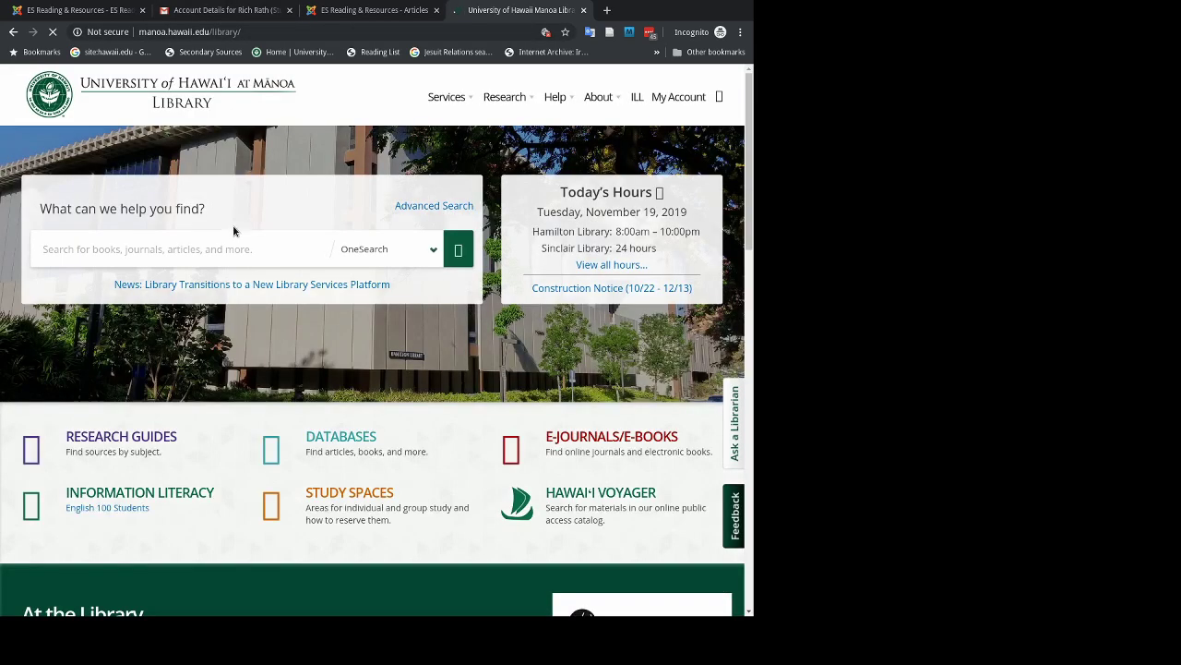
pyautogui.write('Toward a Digital Ethnic Studies')
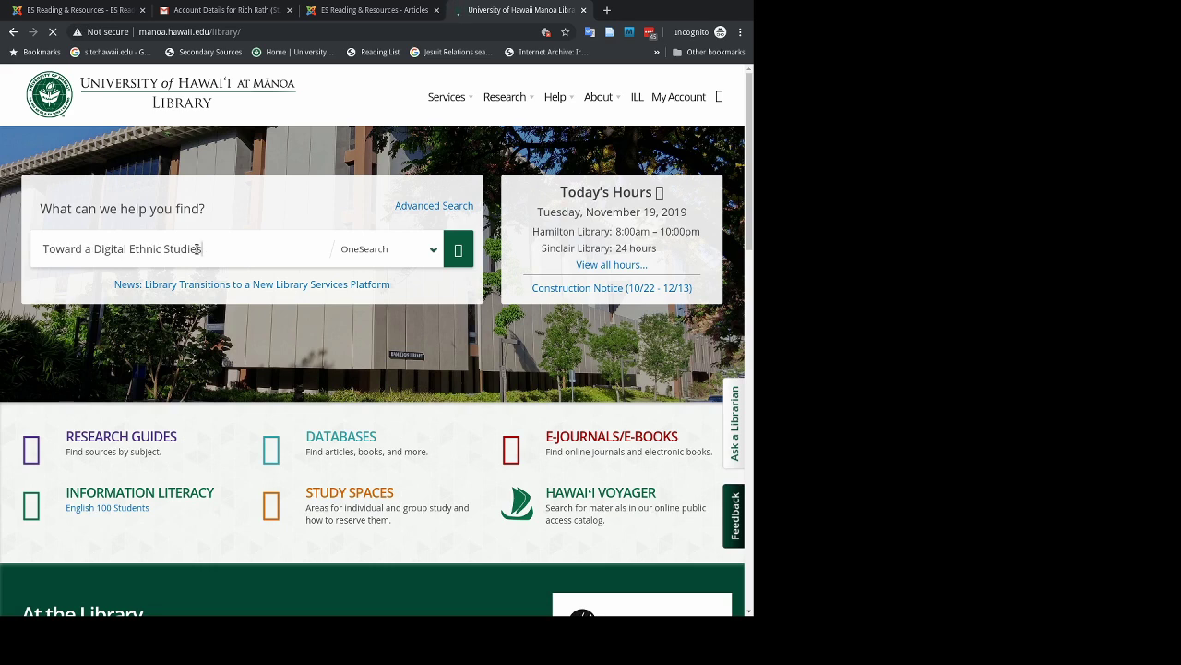
pyautogui.press('Return')
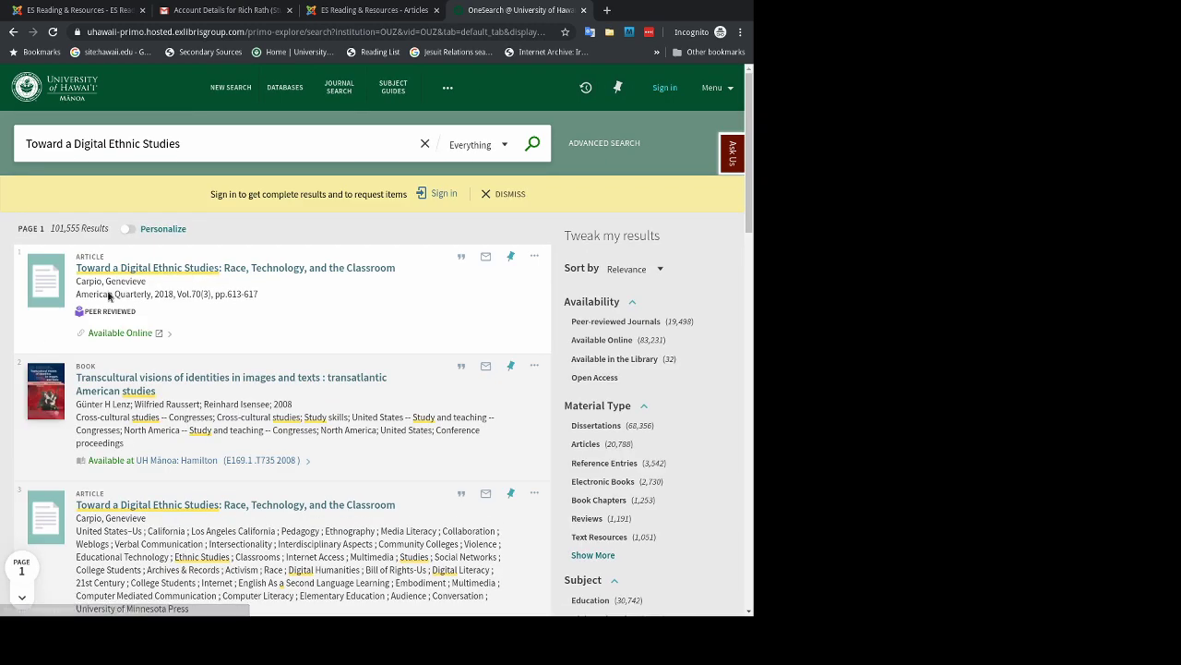
# Open the first result's full record in its own tab and copy its address.
pyautogui.middleClick(198, 269)
pyautogui.hotkey('ctrl', 'Tab')
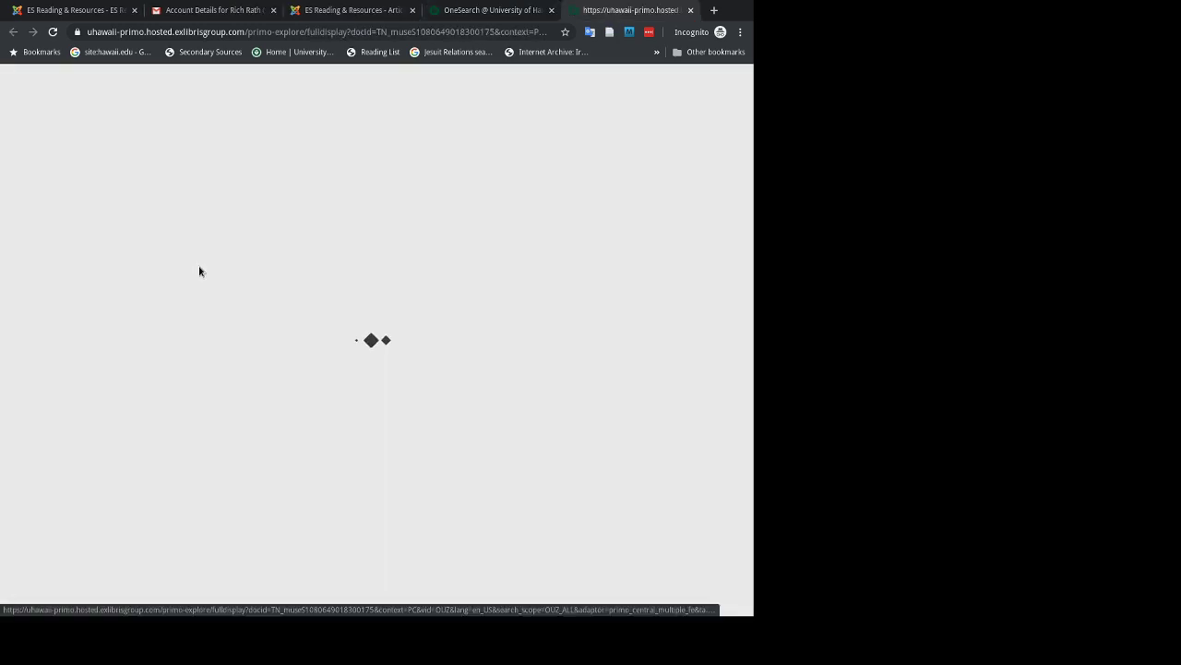
pyautogui.click(334, 30)
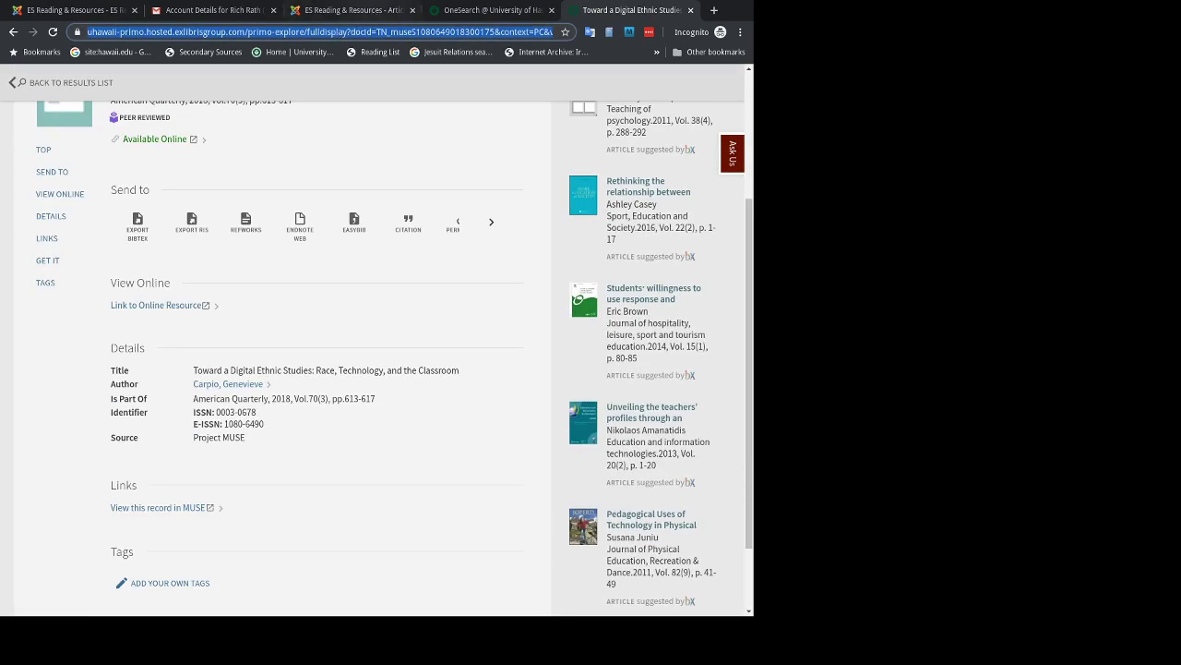
pyautogui.click(351, 9)
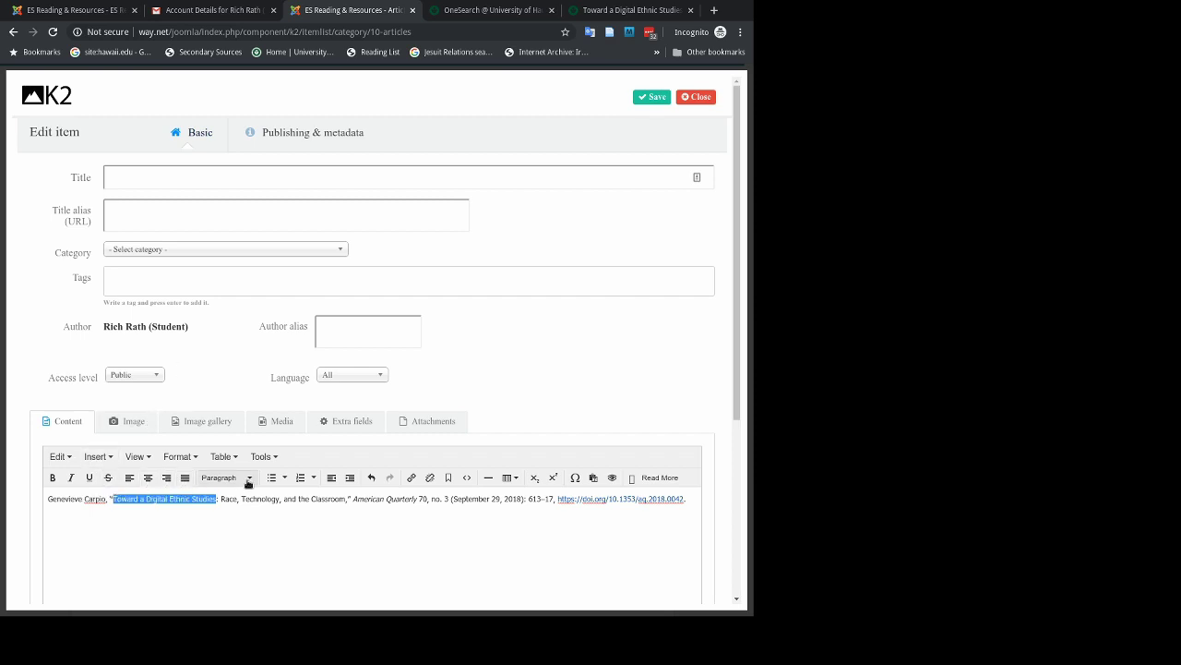
# Link the citation's article title to the OneSearch record URL, opening in a new window.
pyautogui.click(411, 478)
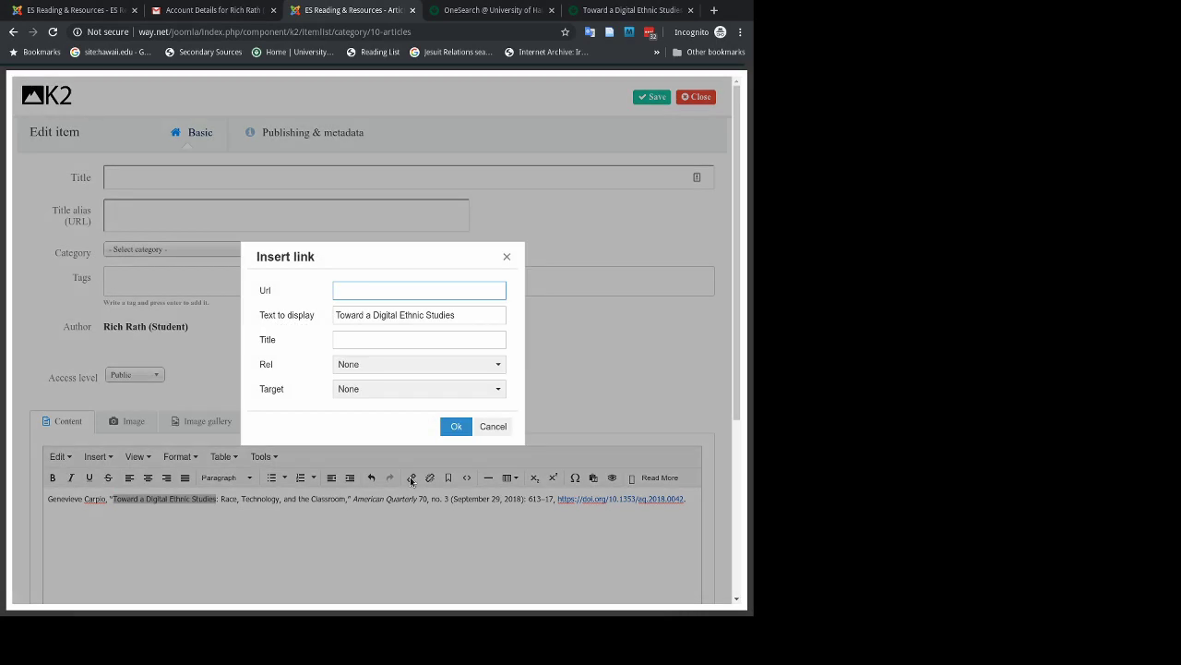
pyautogui.hotkey('ctrl', 'v')
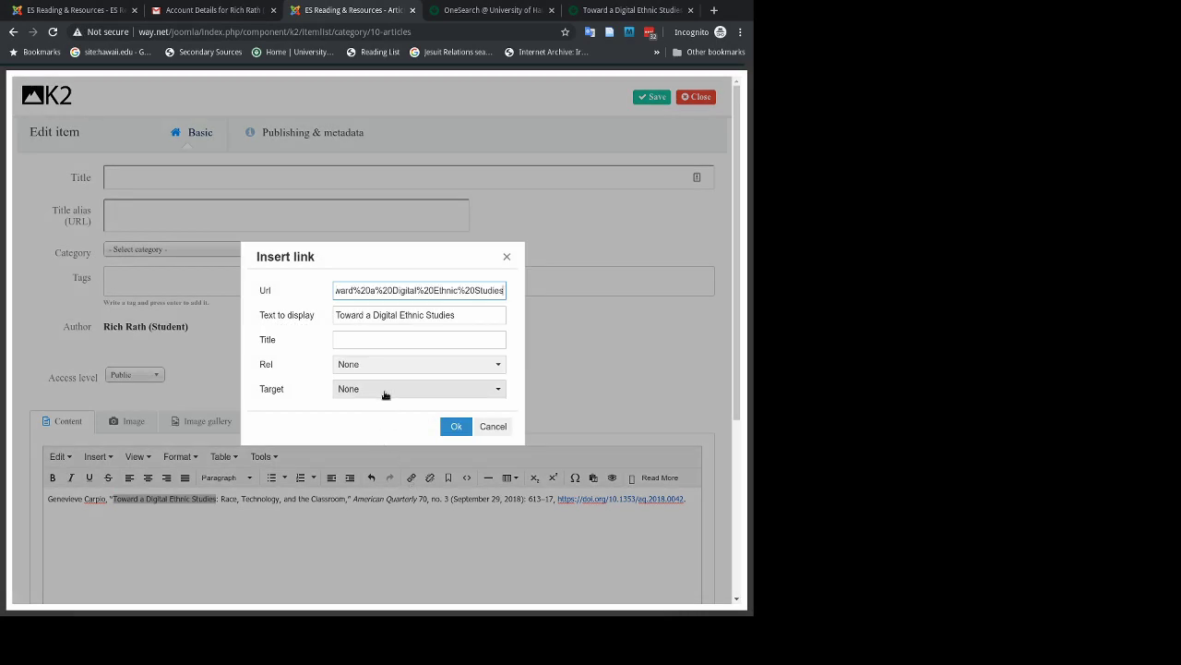
pyautogui.click(384, 392)
pyautogui.click(386, 426)
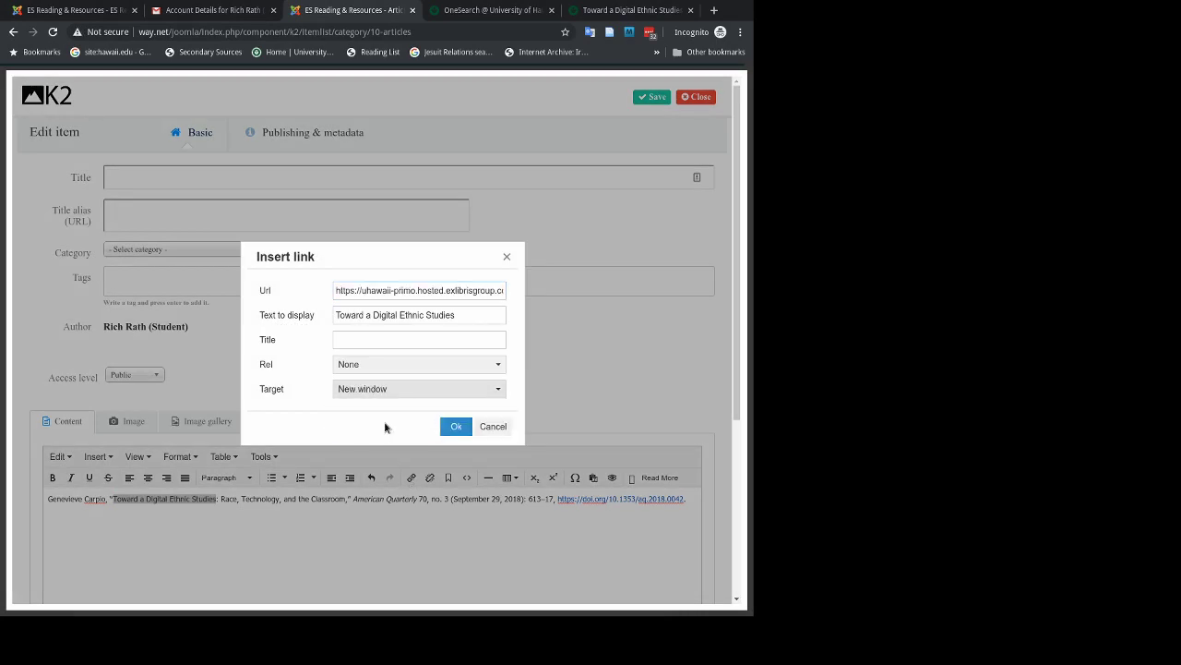
pyautogui.click(454, 427)
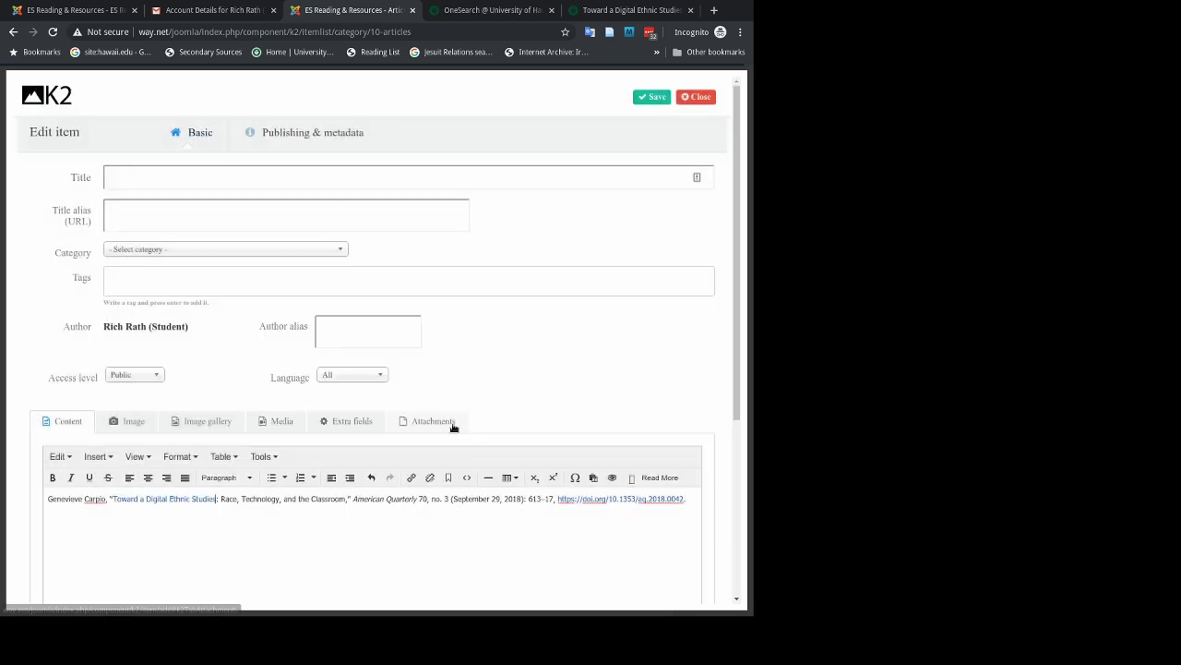
# Delete the DOI link so the citation ends at '613–17.'.
pyautogui.click(690, 503)
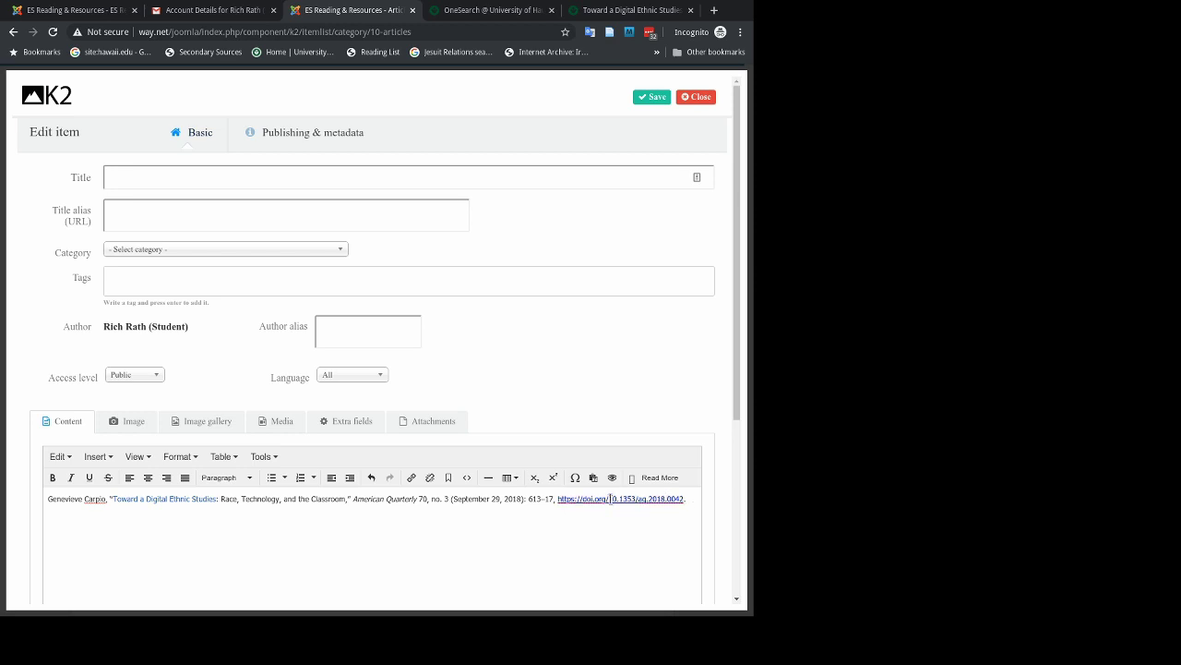
pyautogui.click(554, 498)
pyautogui.click(557, 498)
pyautogui.moveTo(557, 498); pyautogui.dragTo(720, 515)
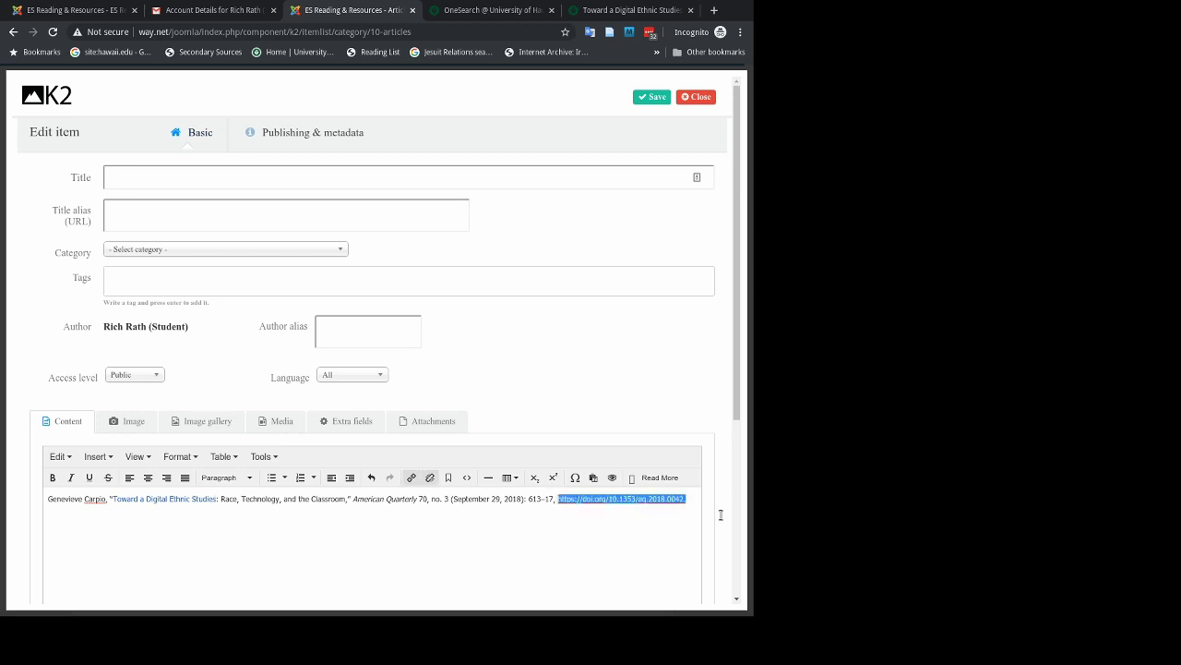
pyautogui.press('BackSpace')
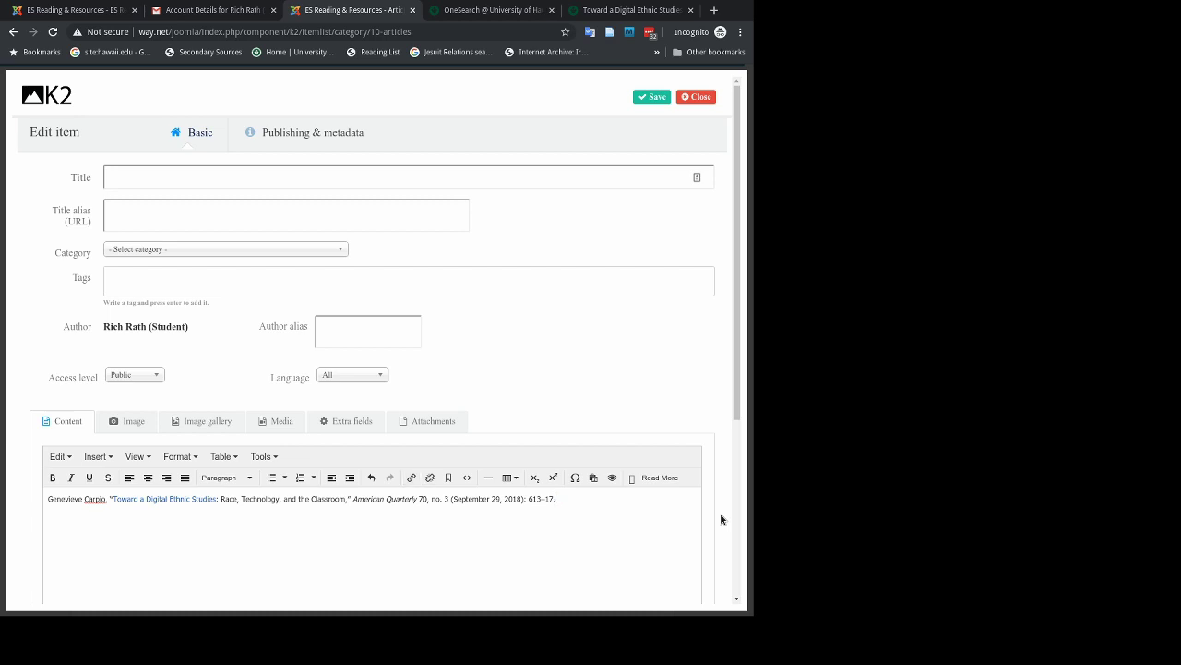
# Add an indented note 'From special issue on Digital Humanities of American Quarterly.' with the journal name italicised.
pyautogui.press('Return')
pyautogui.click(349, 479)
pyautogui.write('From Special isue on Digital Humanities of American Quarterly.')
pyautogui.hotkey('ctrl', 'shift', 'Left')
pyautogui.hotkey('ctrl', 'shift', 'Left')
pyautogui.hotkey('ctrl', 'i')
pyautogui.click(112, 515)
pyautogui.write('s')
pyautogui.hotkey('ctrl', 'Left')
pyautogui.hotkey('ctrl', 'Left')
pyautogui.hotkey('shift', 'Right')
pyautogui.write('s')
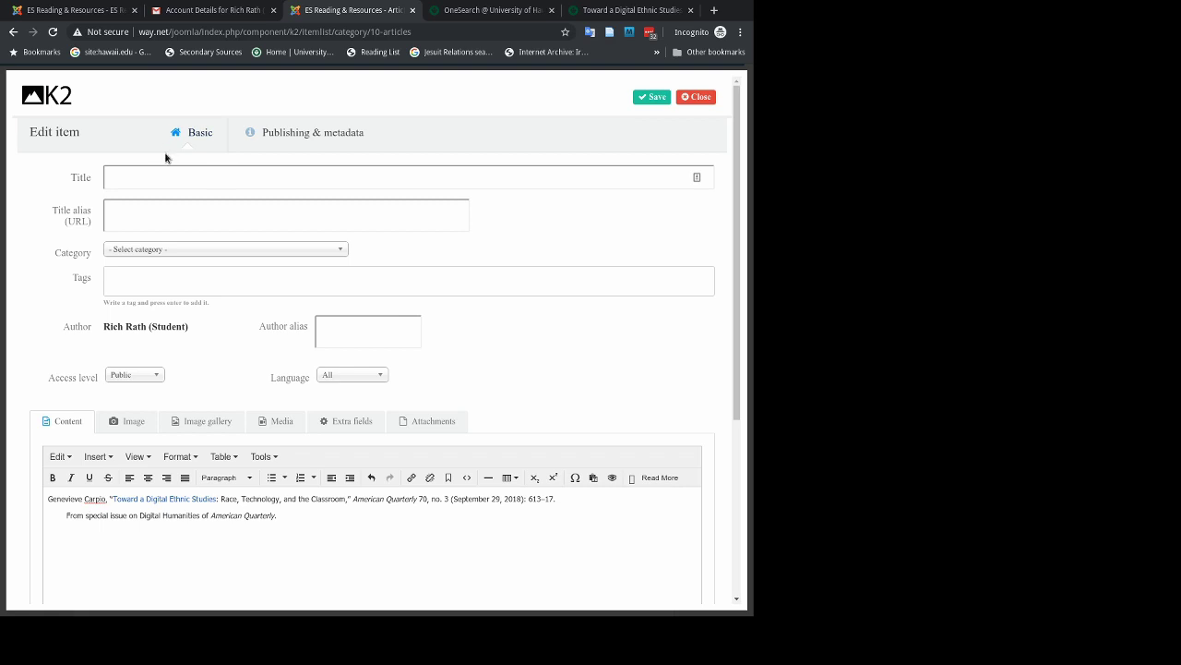
# Paste 'Carpio, Toward a Digital Ethnic Studies' from the citation as the item title, removing the stray quote.
pyautogui.click(83, 499)
pyautogui.moveTo(83, 498); pyautogui.dragTo(218, 501)
pyautogui.hotkey('ctrl', 'c')
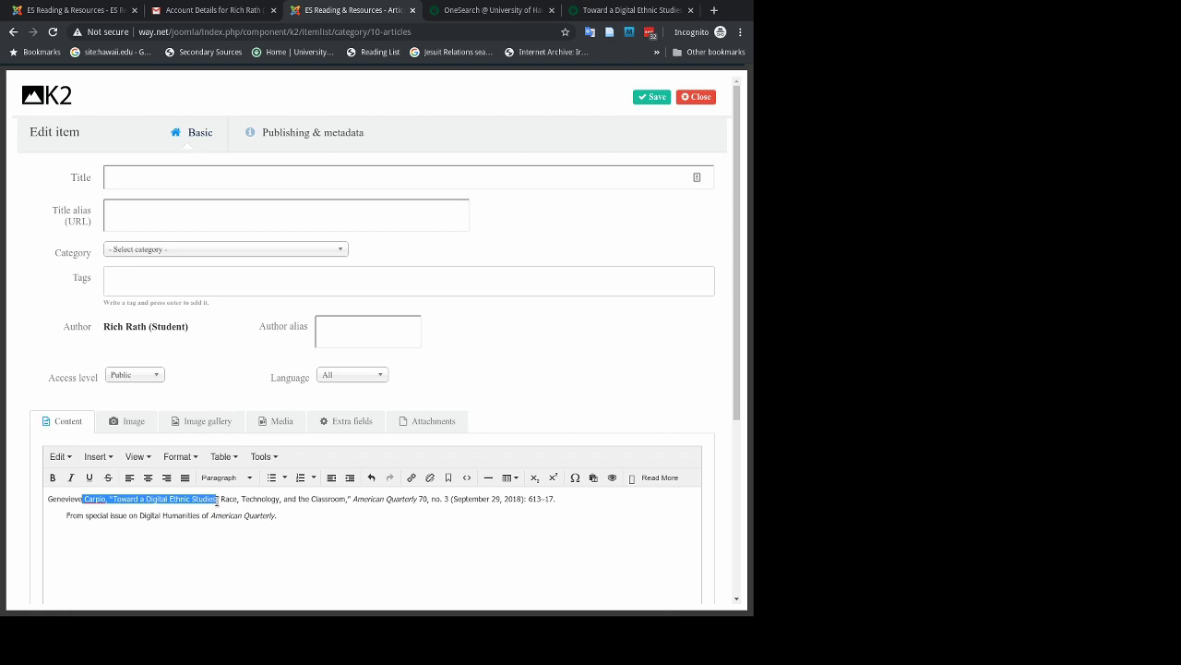
pyautogui.click(165, 180)
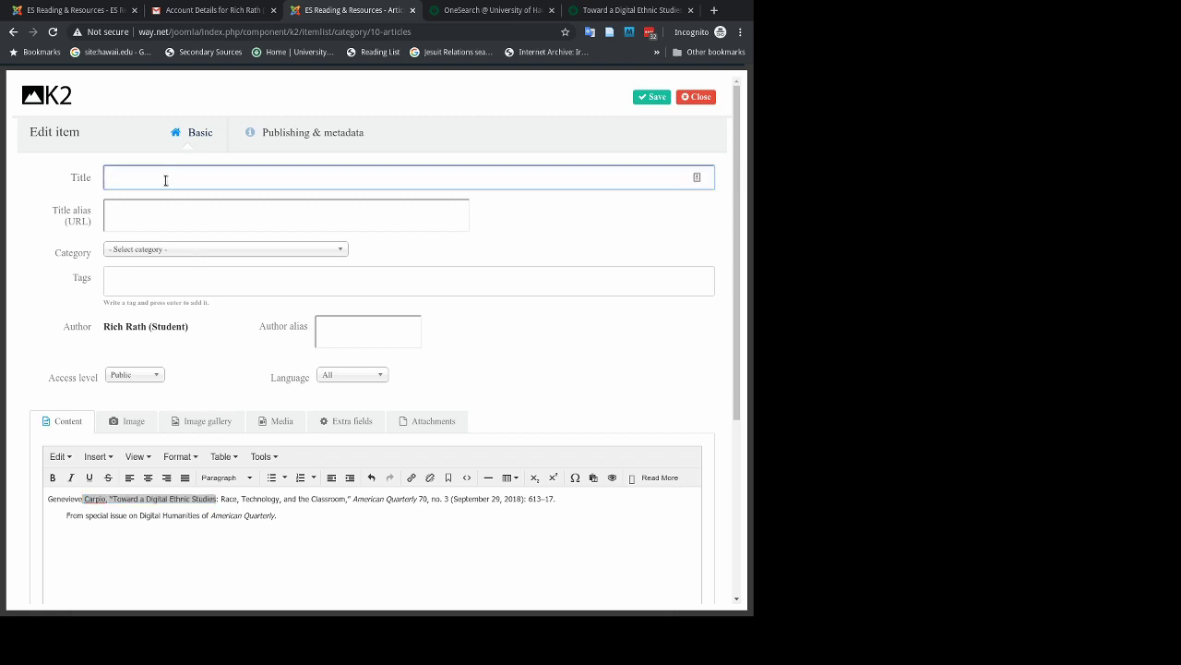
pyautogui.hotkey('ctrl', 'v')
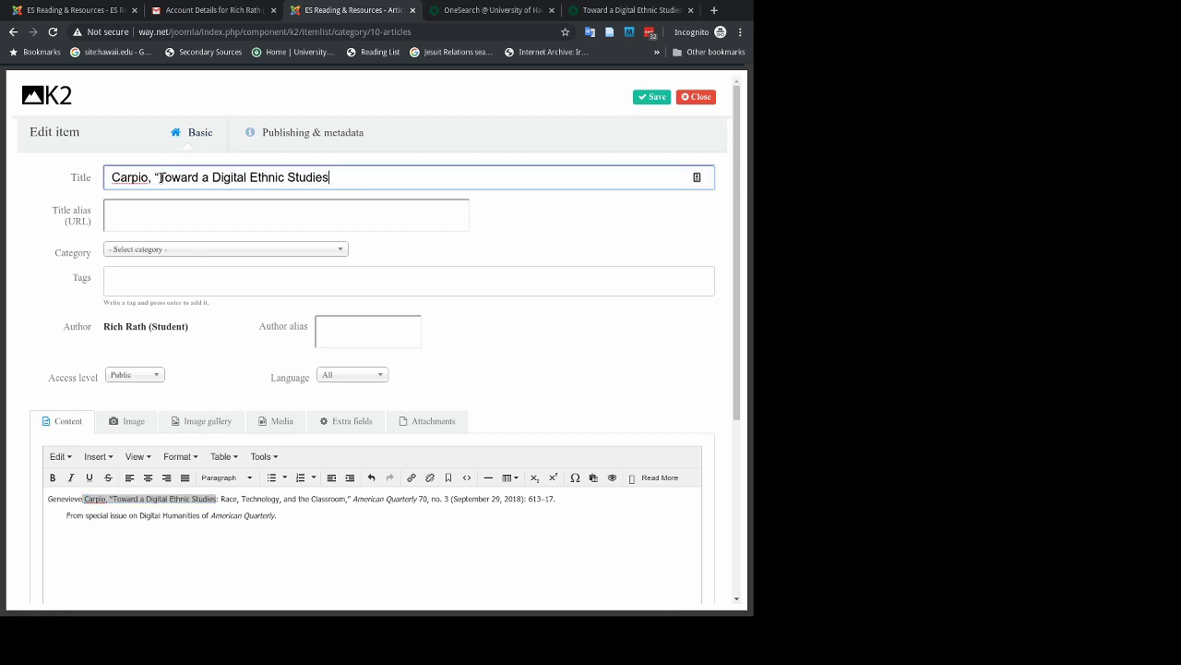
pyautogui.click(161, 178)
pyautogui.press('BackSpace')
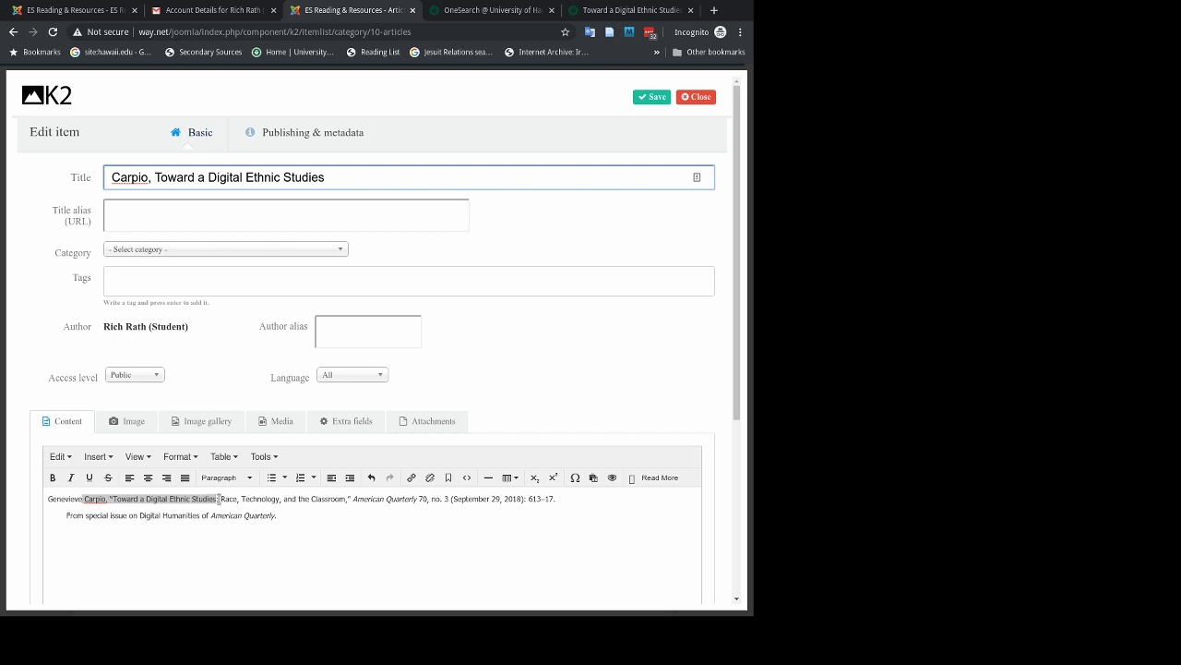
# Attach the Digital tag to the item.
pyautogui.click(181, 280)
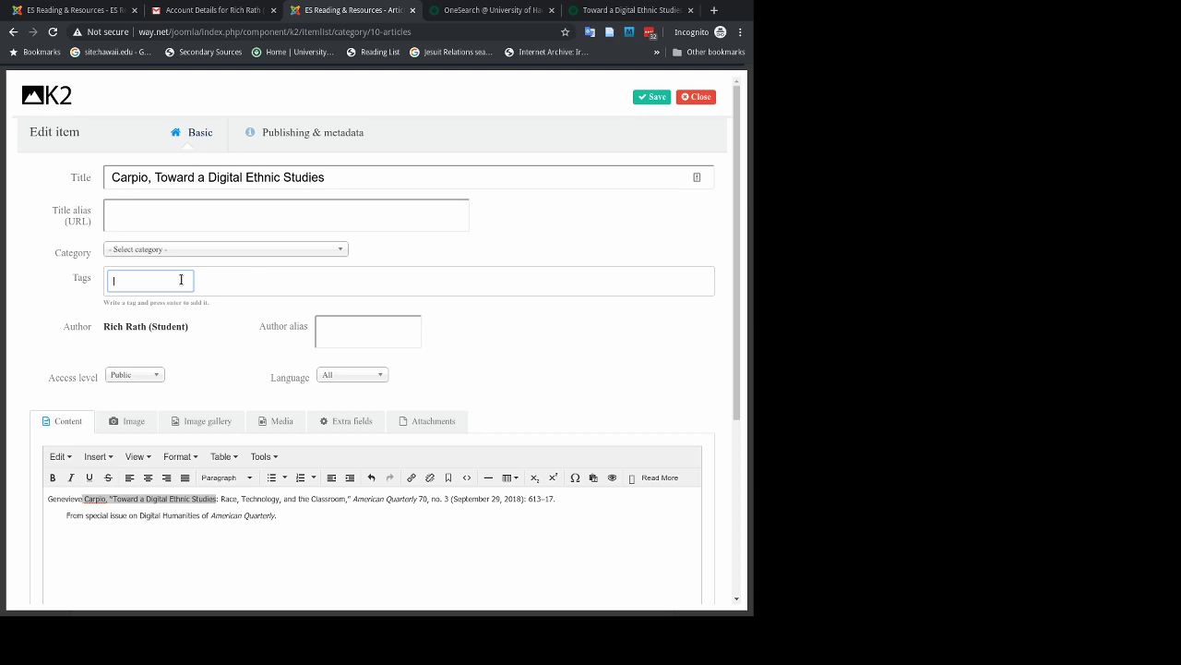
pyautogui.write('digital')
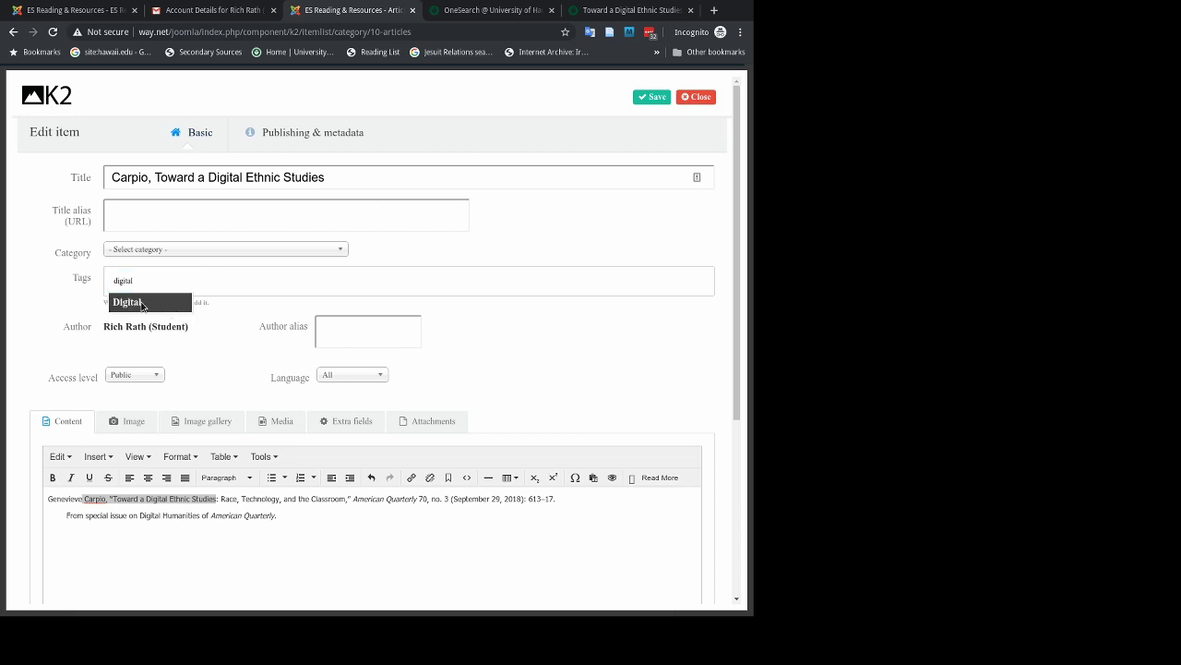
pyautogui.click(143, 306)
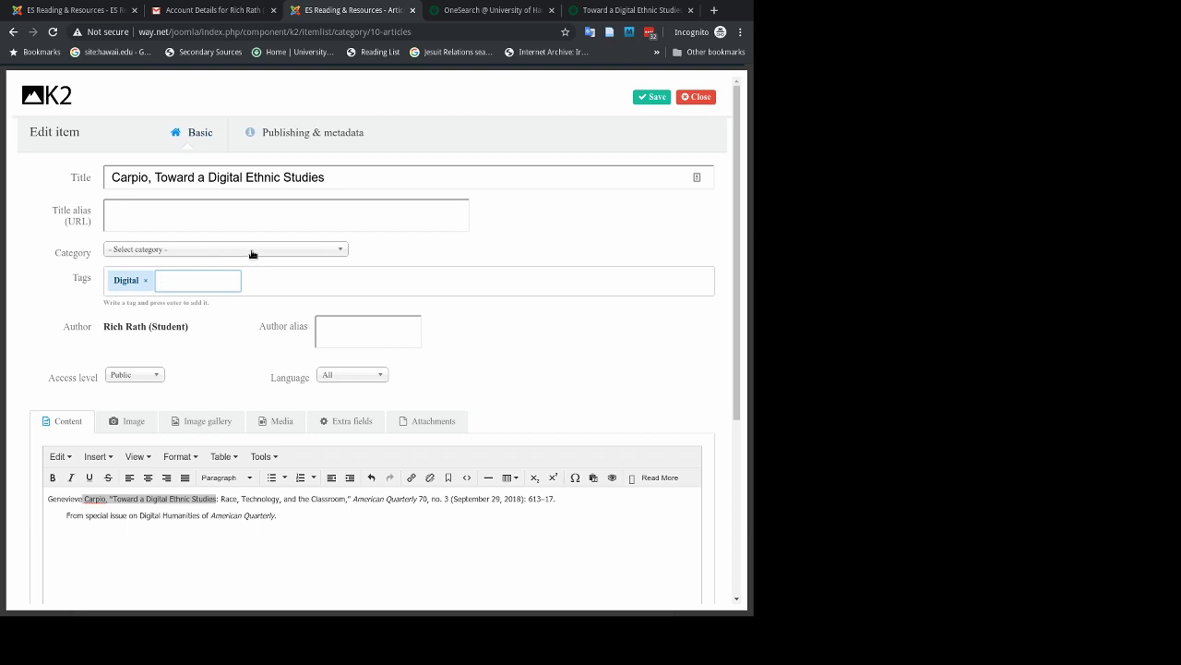
# File the item under the Articles category.
pyautogui.click(251, 254)
pyautogui.click(184, 311)
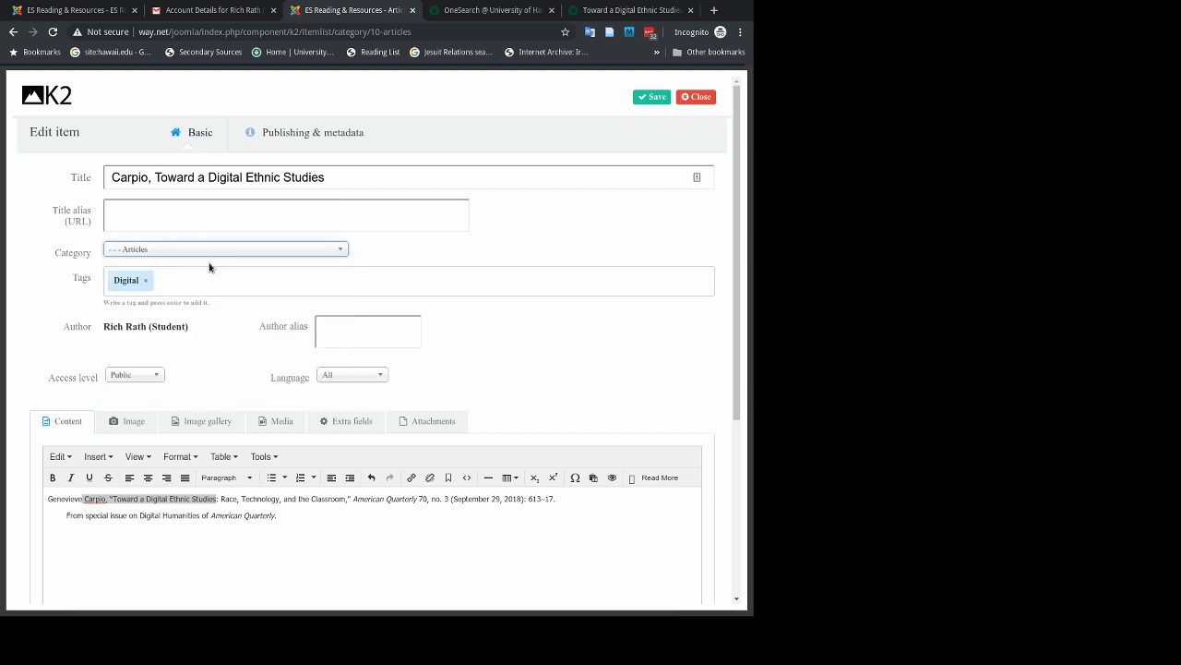
pyautogui.scroll(-4, 216, 326)
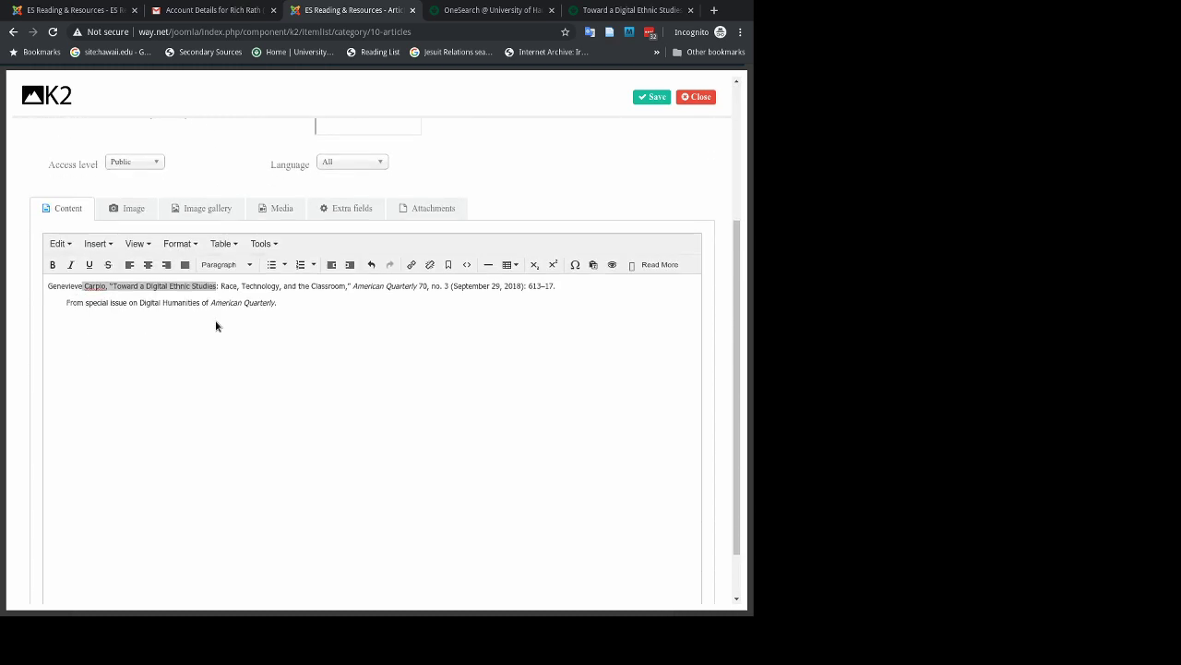
pyautogui.scroll(4, 371, 342)
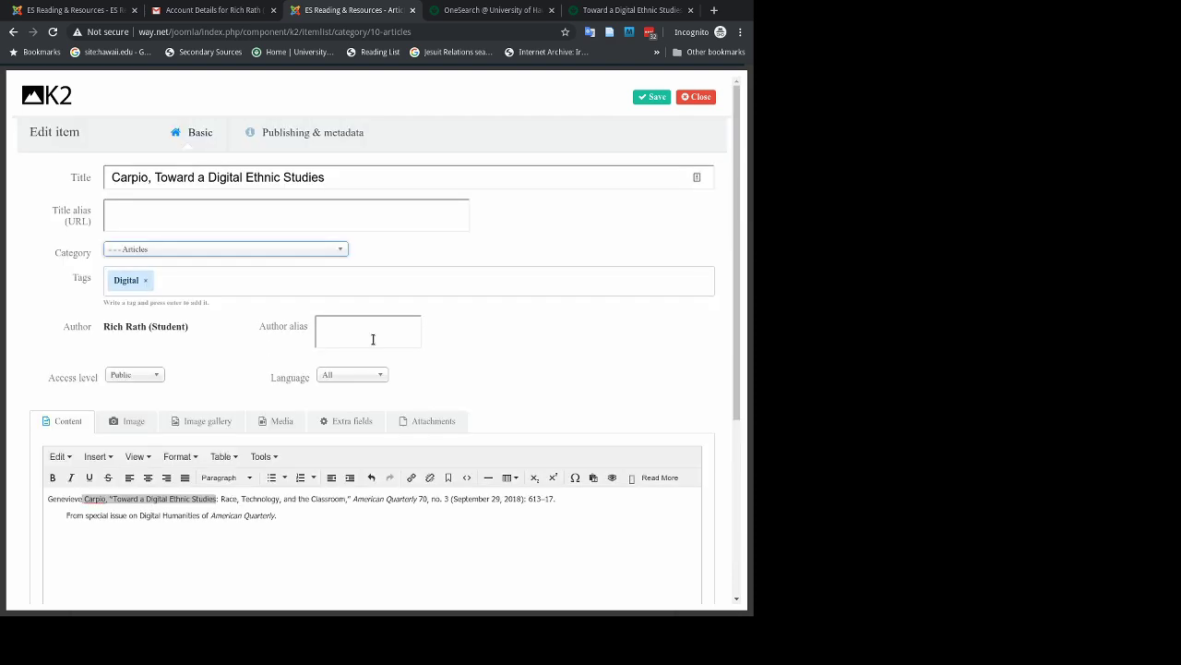
pyautogui.scroll(-1, 373, 340)
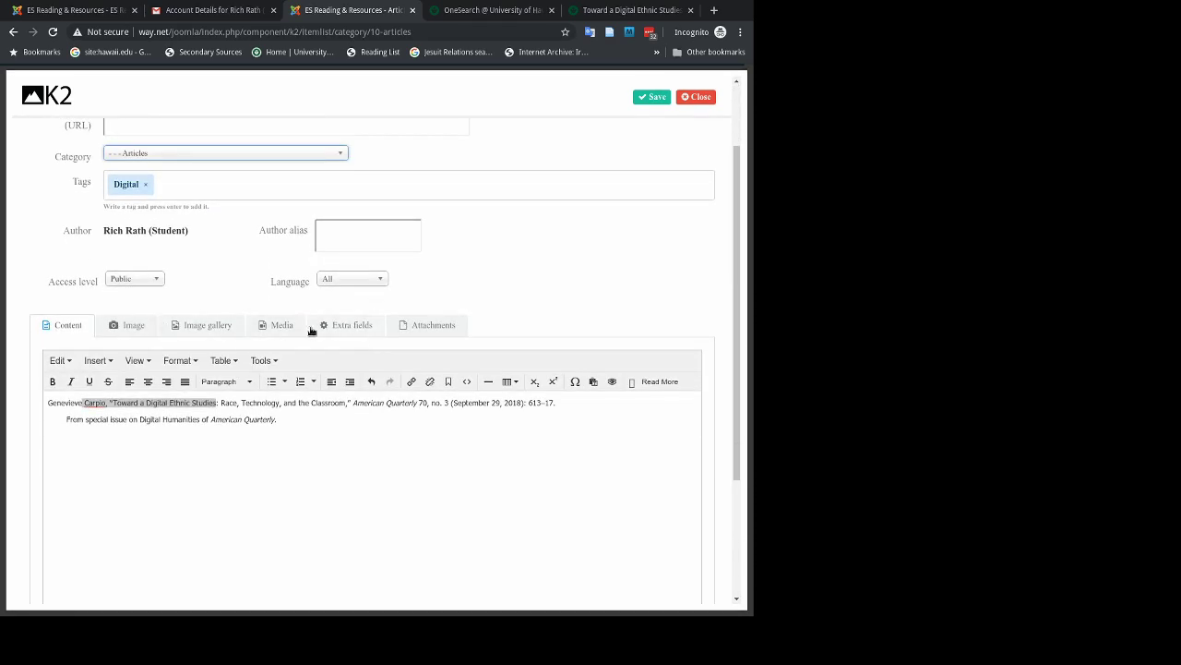
pyautogui.scroll(2, 486, 283)
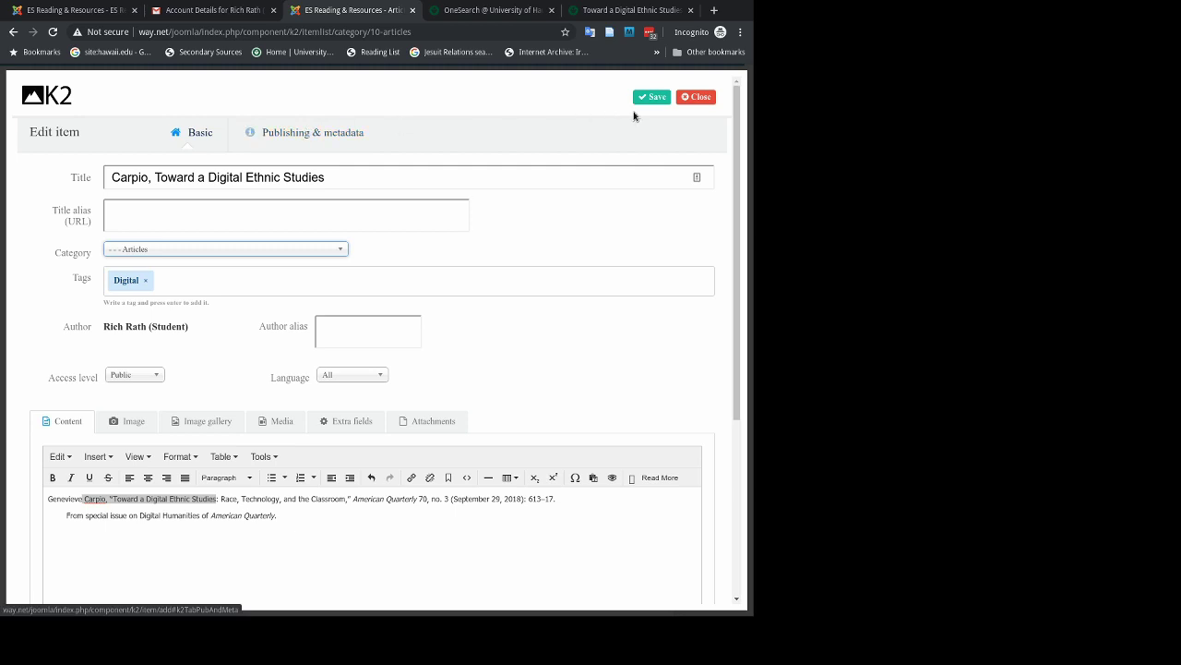
# Save the new item pending moderation and close the editor, returning to the Articles listing.
pyautogui.click(653, 97)
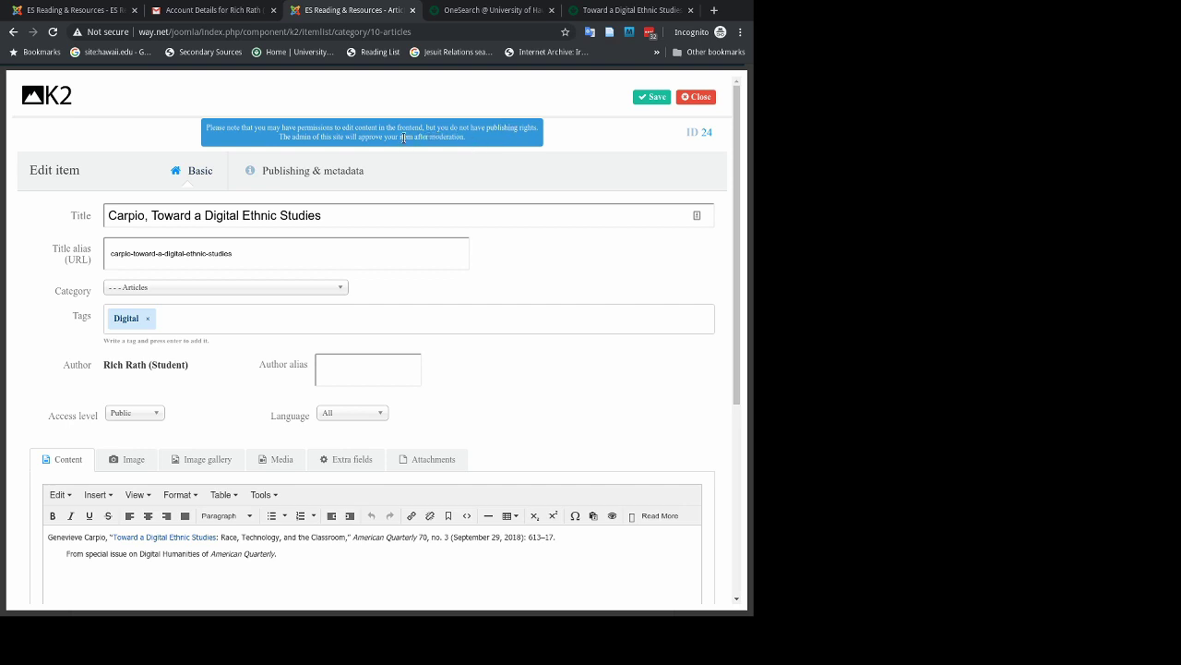
pyautogui.click(695, 98)
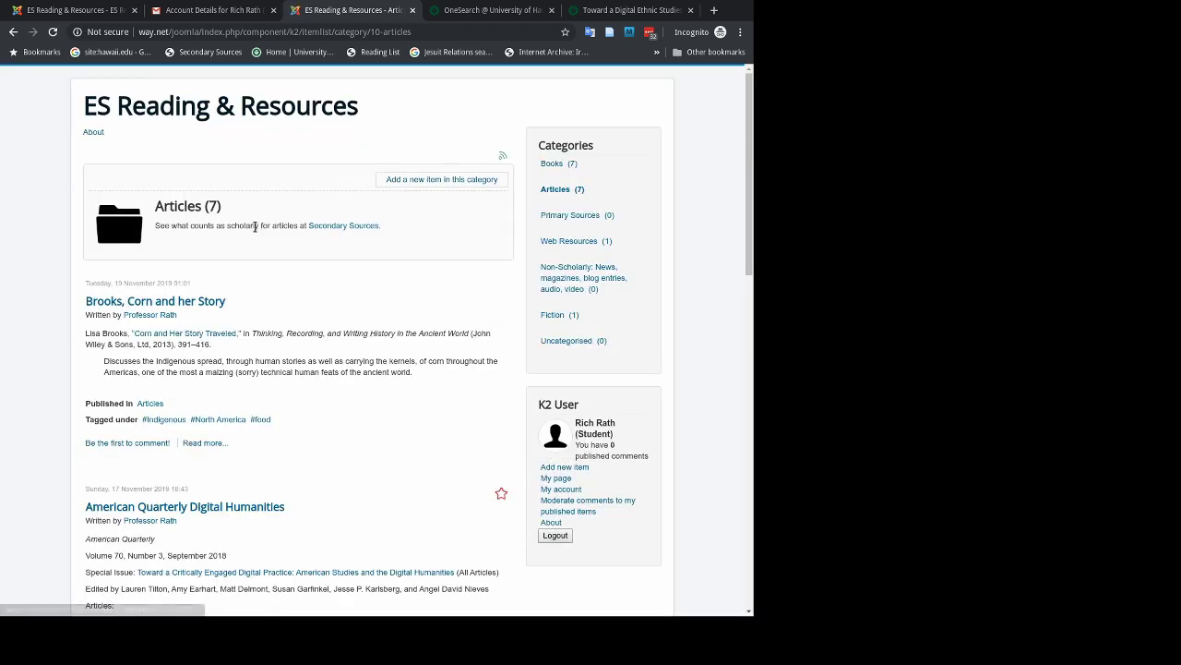
# Reload the Articles (8) listing with the new item first, then open its Toward a Digital Ethnic Studies link.
pyautogui.click(548, 192)
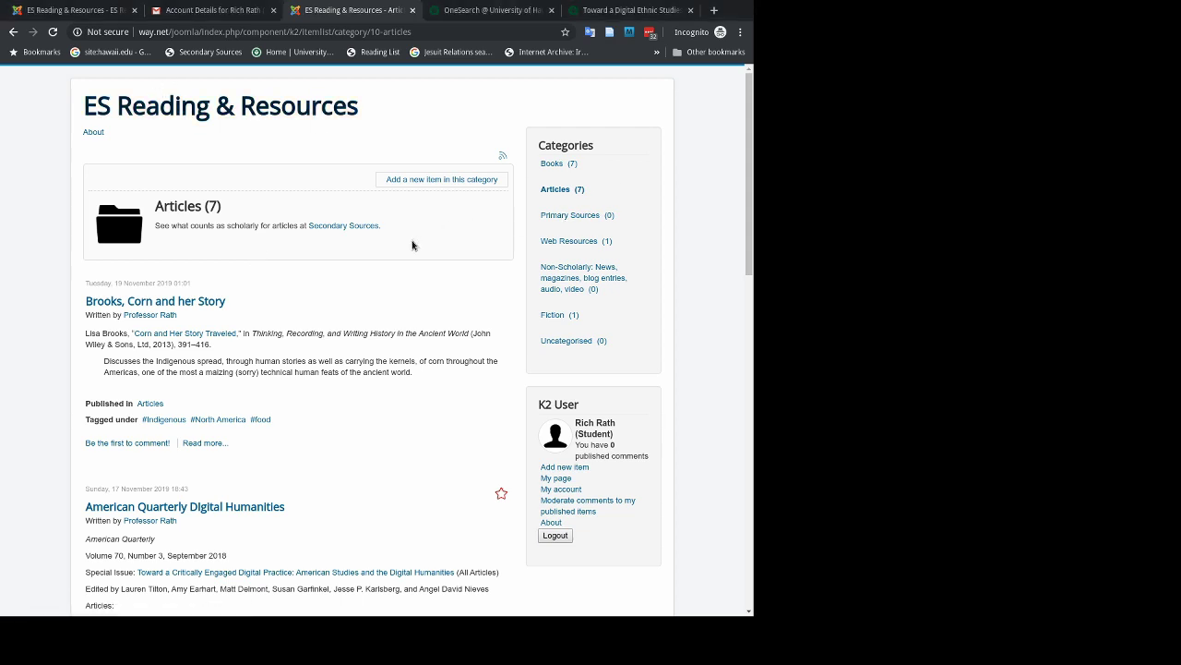
pyautogui.click(558, 192)
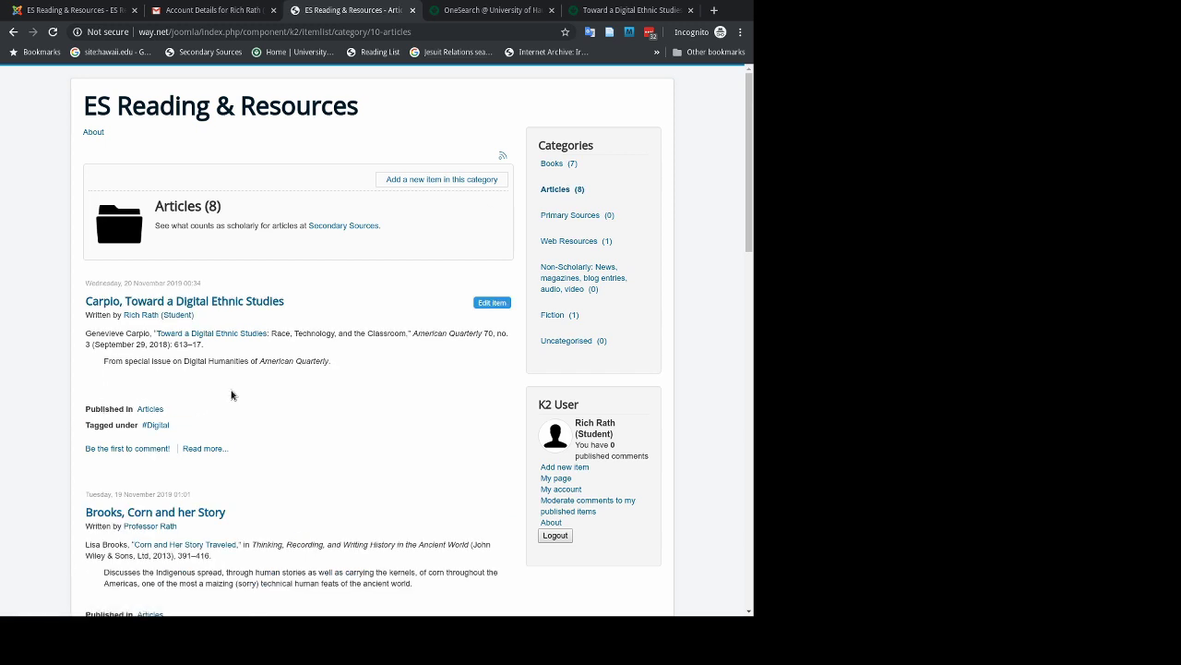
pyautogui.click(213, 336)
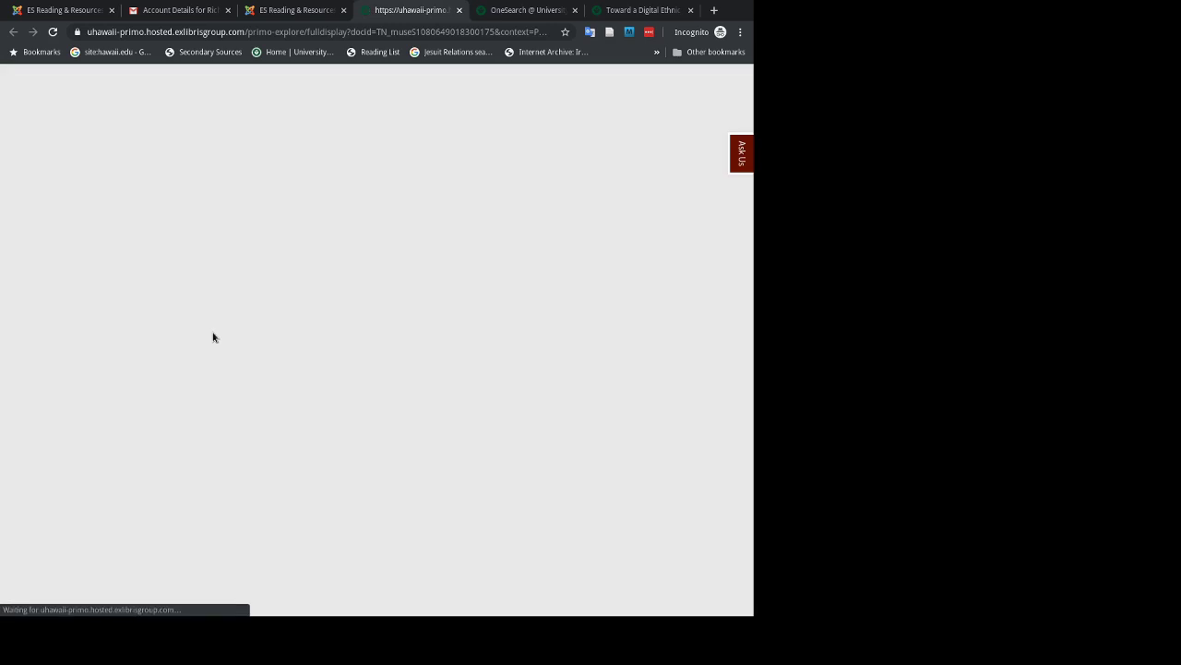